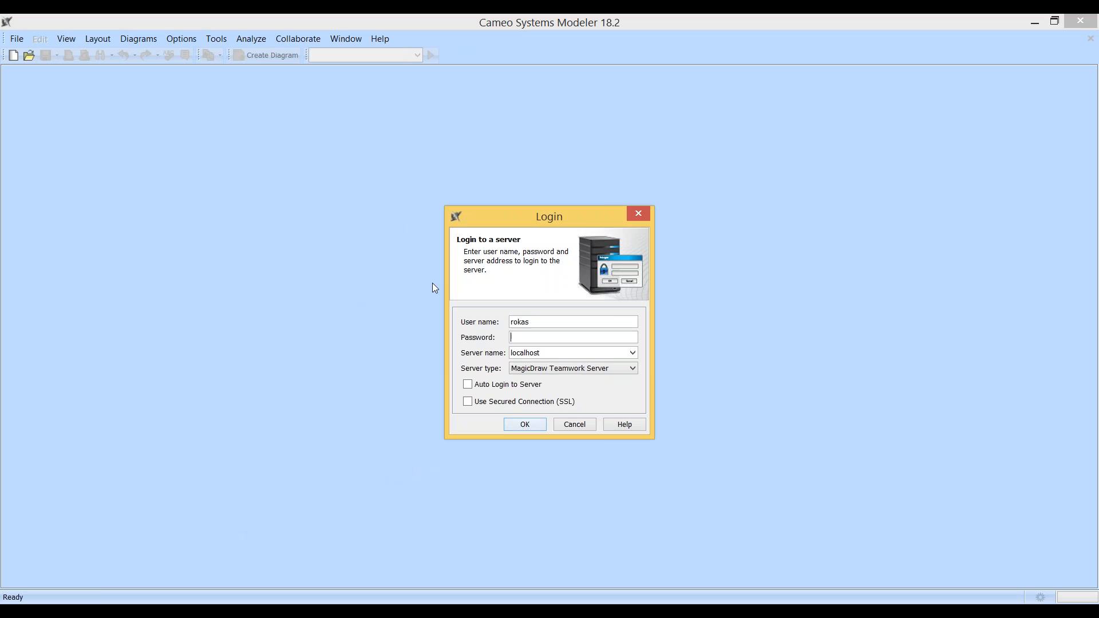
Enter the account password and log in to the MagicDraw Teamwork Server on localhost
type("*****")
left_click(520, 424)
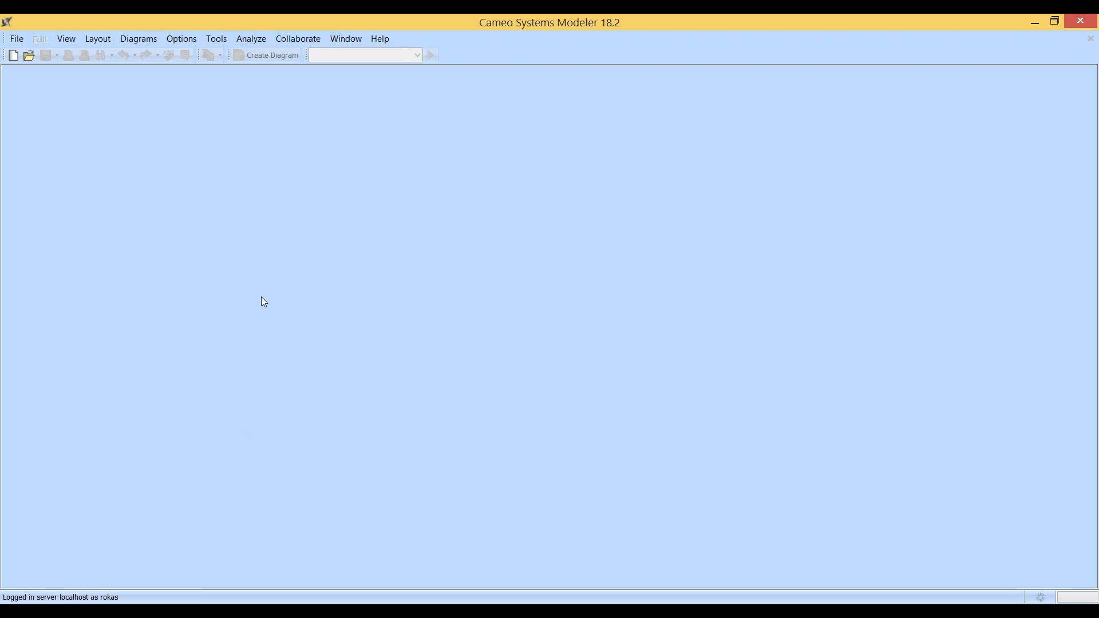
Open the Teamwork Server project management dialog and move it slightly up over the workspace
left_click(298, 40)
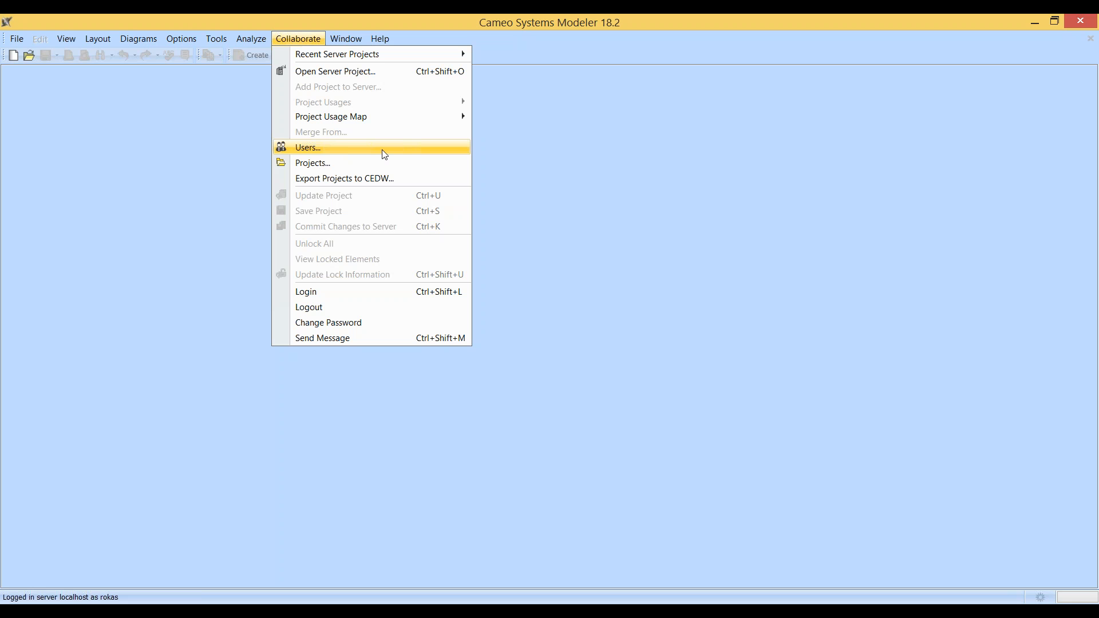
left_click(328, 163)
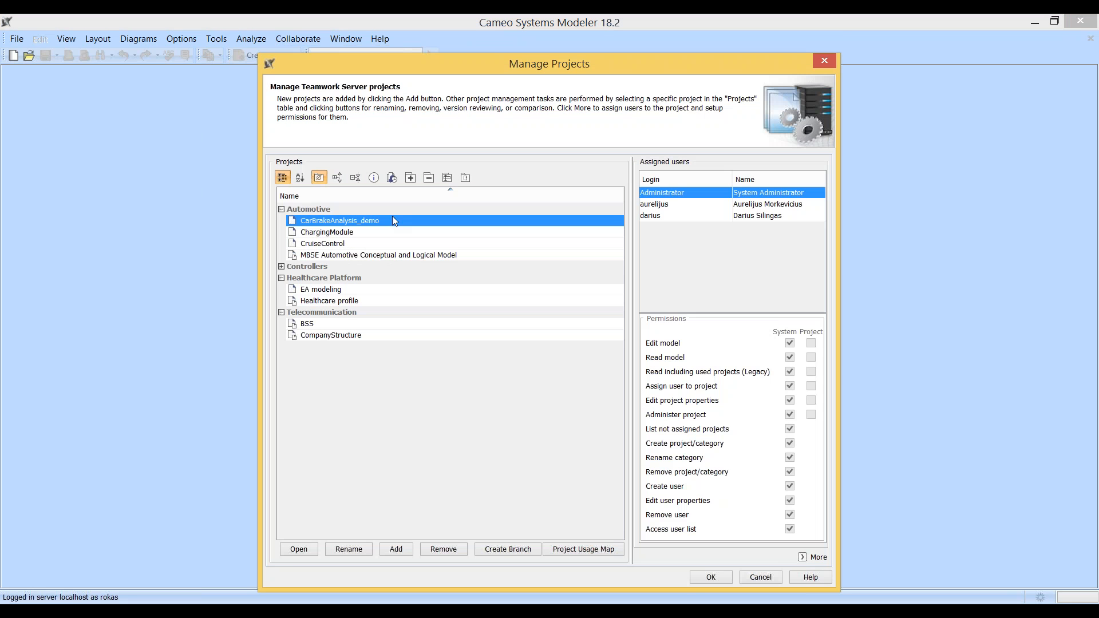
left_click_drag(513, 64, 482, 39)
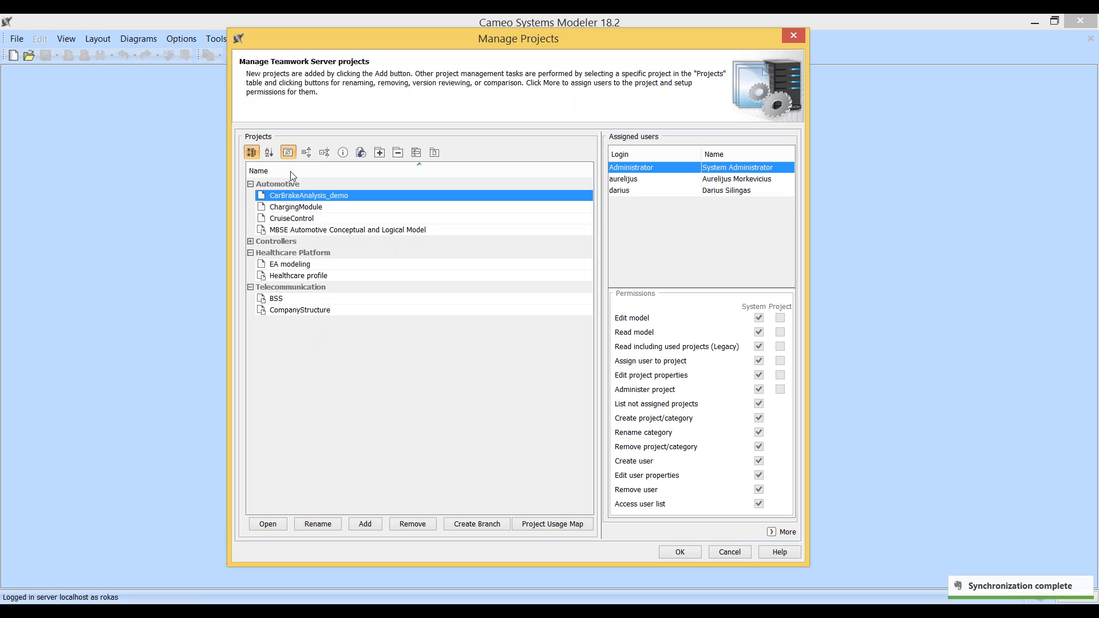
Examine the Automotive category and the ChargingModule project's users and permissions, and compare the flat project list with the category grouping
left_click(250, 184)
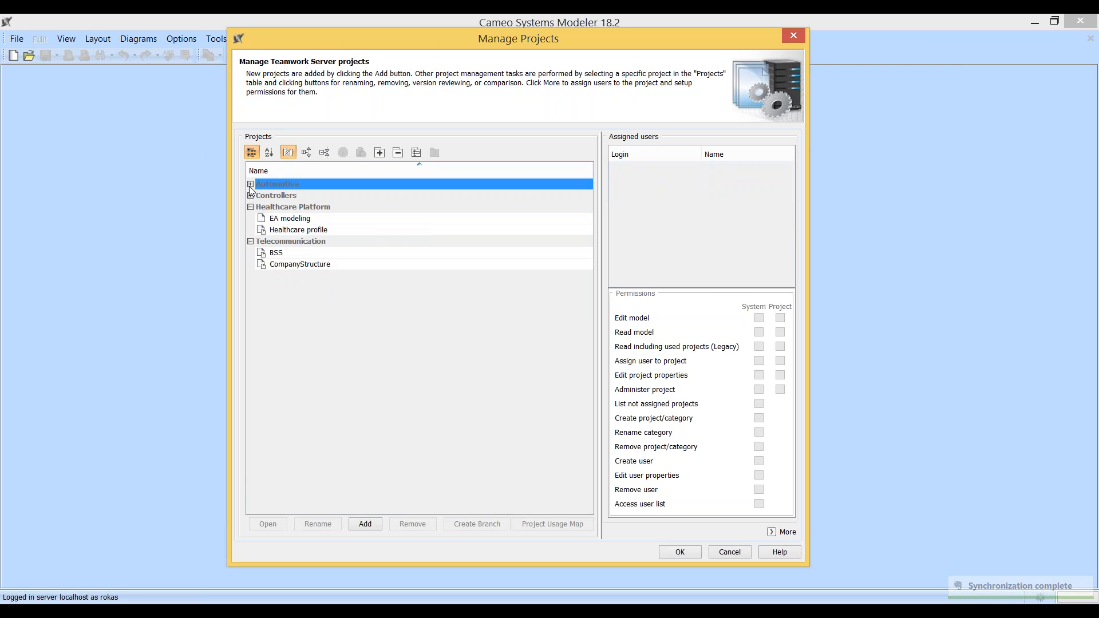
left_click(250, 184)
left_click(289, 208)
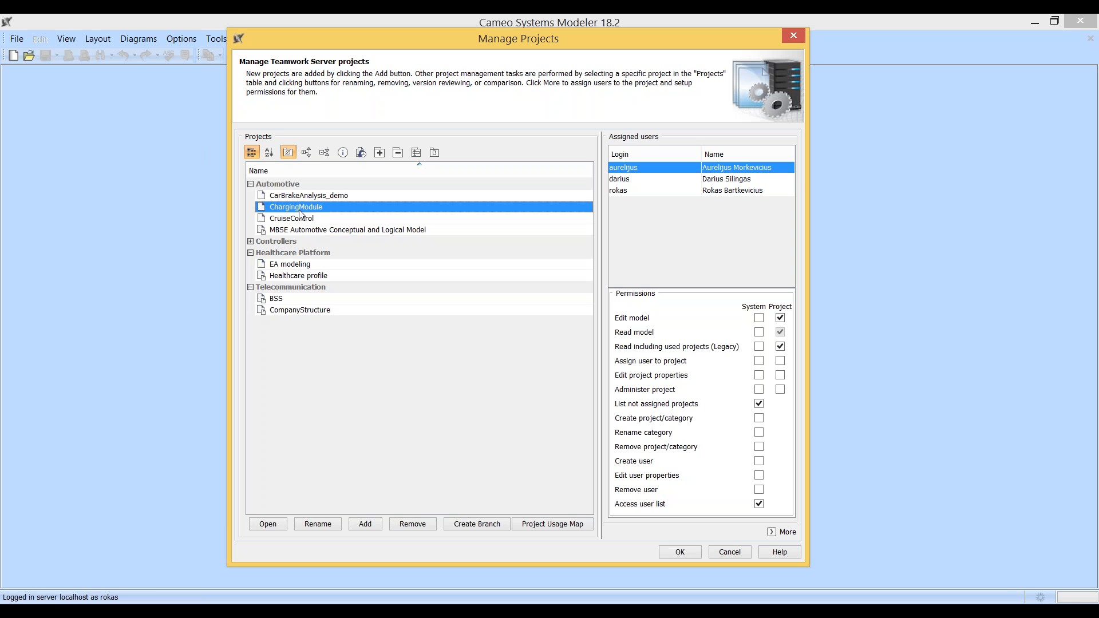
left_click(269, 153)
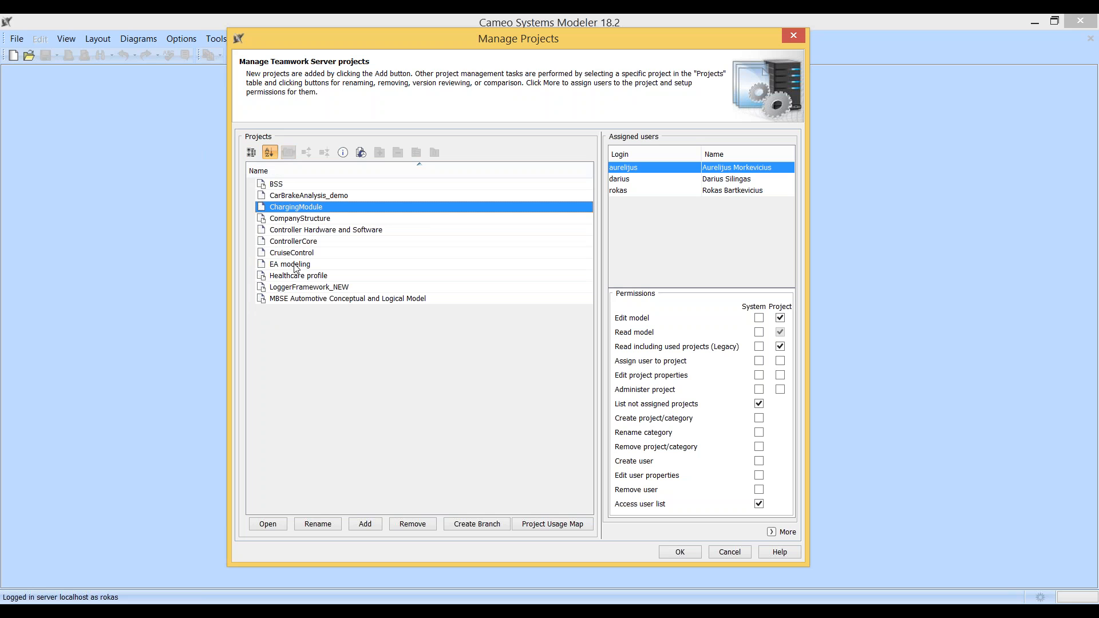
left_click(251, 153)
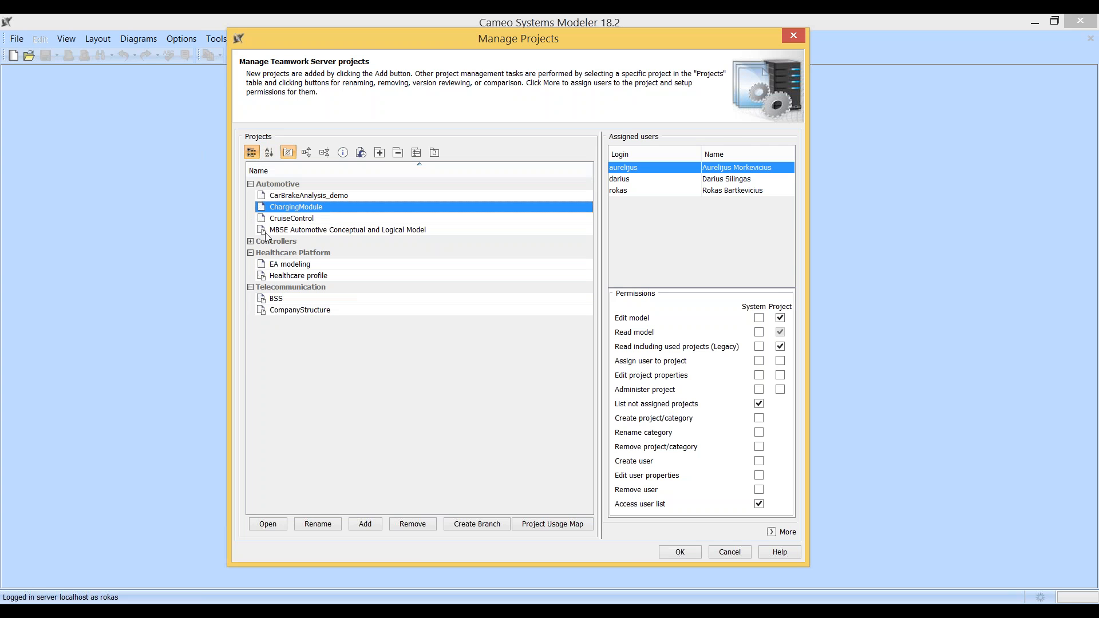
Open the MBSE Automotive Conceptual and Logical Model project from the Automotive category on the server
left_click(328, 231)
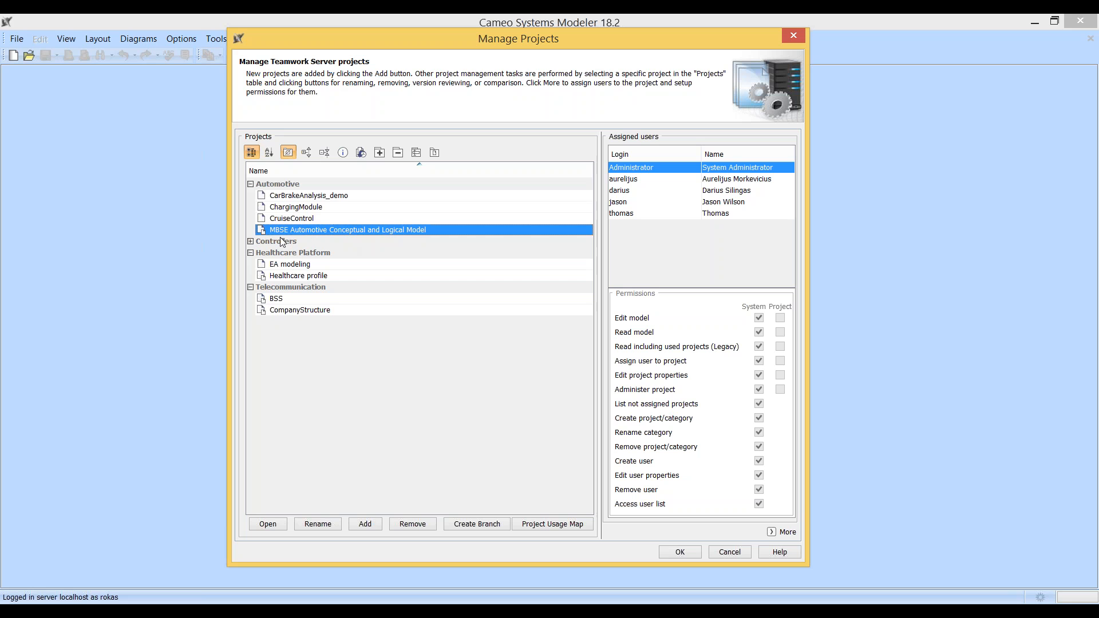
left_click(275, 523)
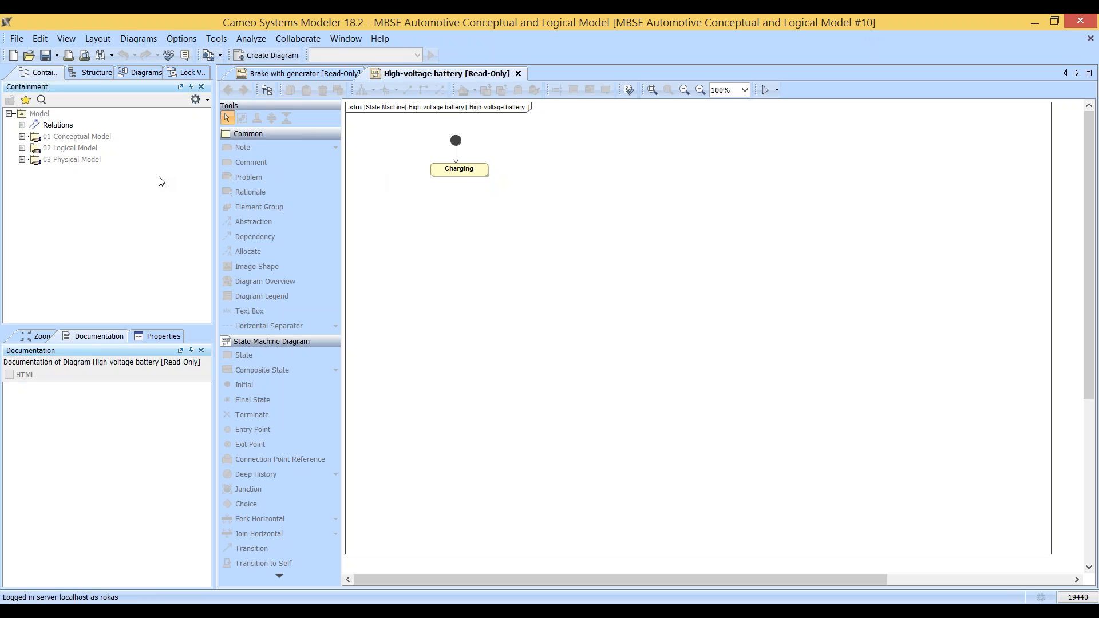
Examine the Functional Analysis package inside 02 Logical Model and the Brake with generator diagram, enlarging the containment tree
left_click(81, 162)
left_click(78, 139)
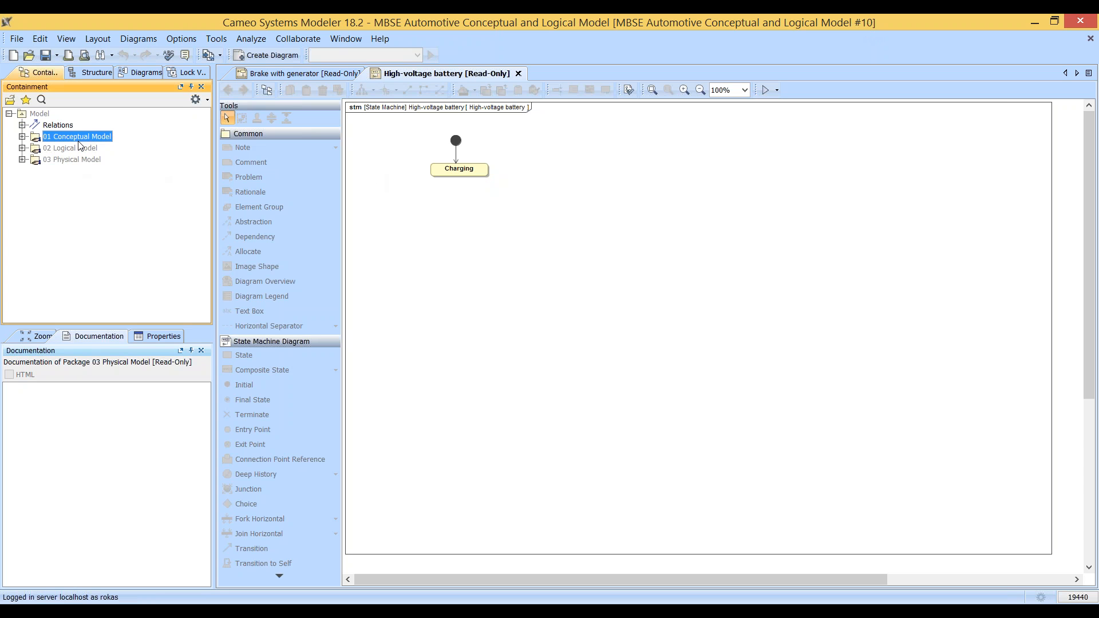
left_click(78, 147)
left_click(80, 160)
key("Up")
key("Right")
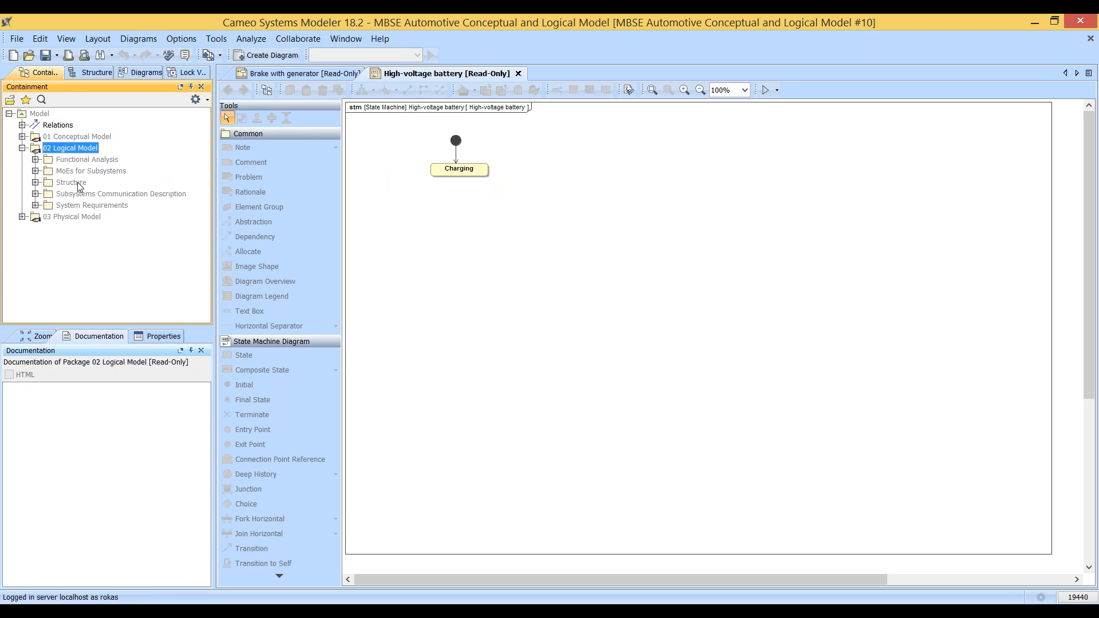
key("Down")
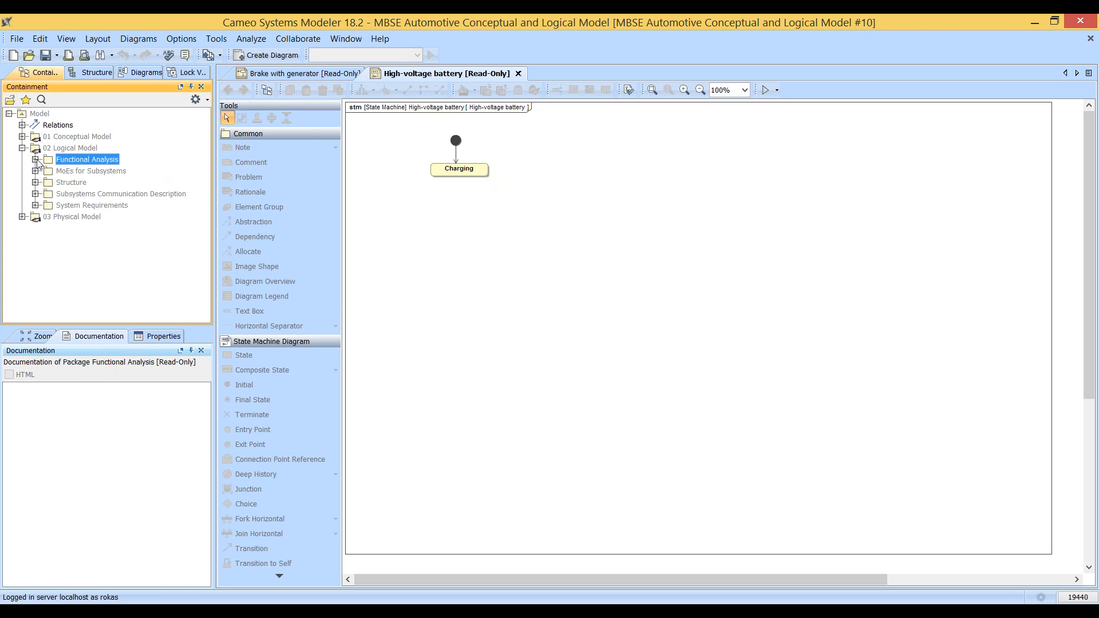
left_click(36, 159)
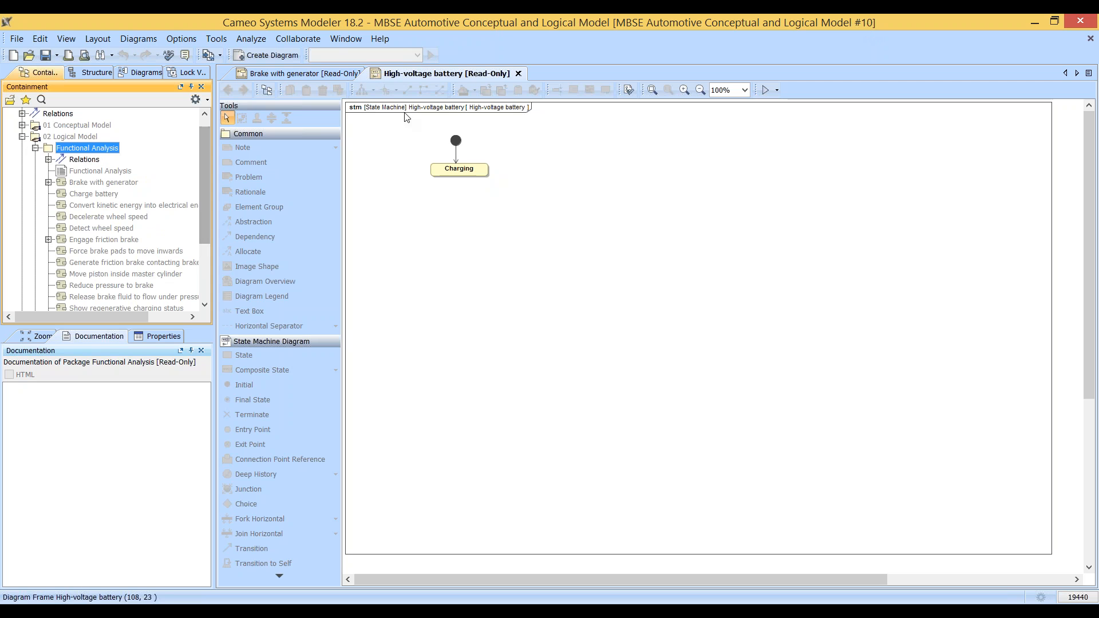
left_click(304, 74)
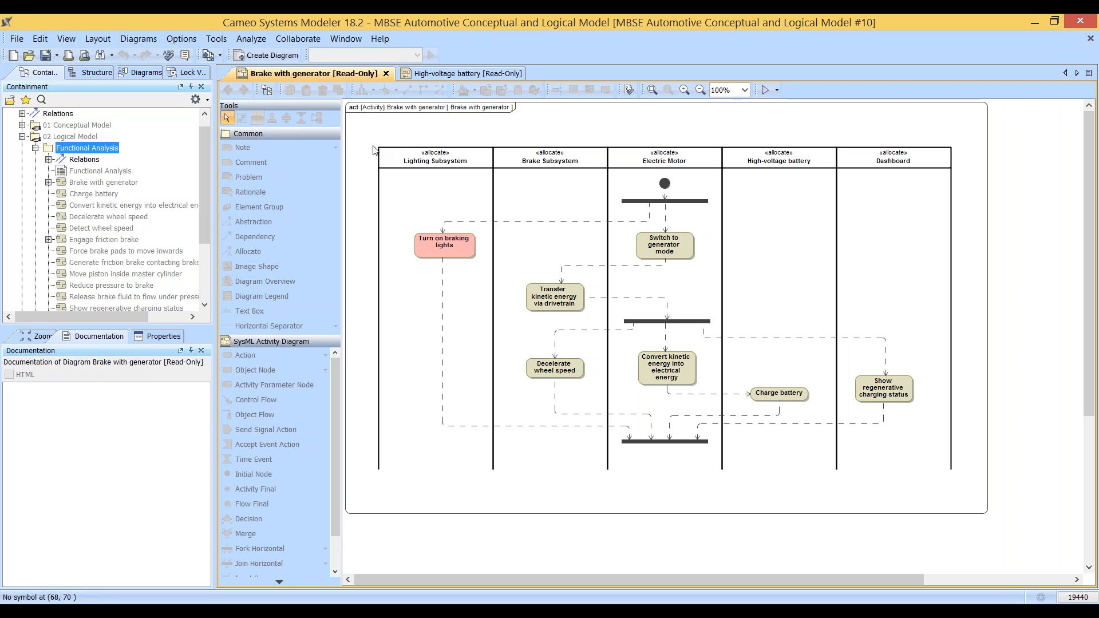
left_click_drag(119, 327, 119, 409)
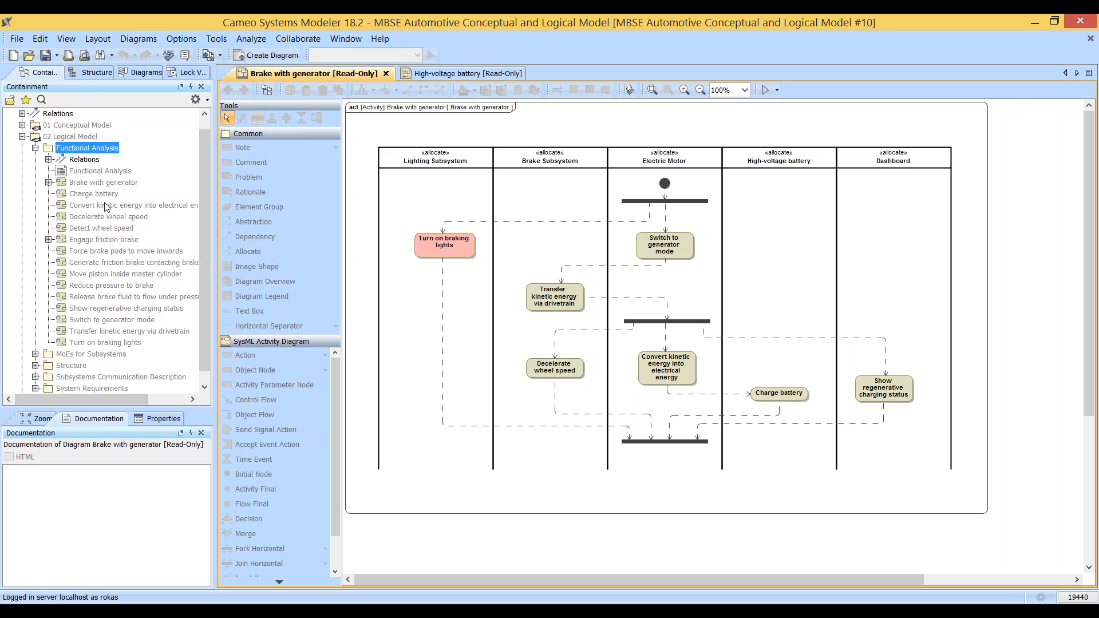
Lock the 02 Logical Model package and its contents recursively for editing
left_click(92, 138)
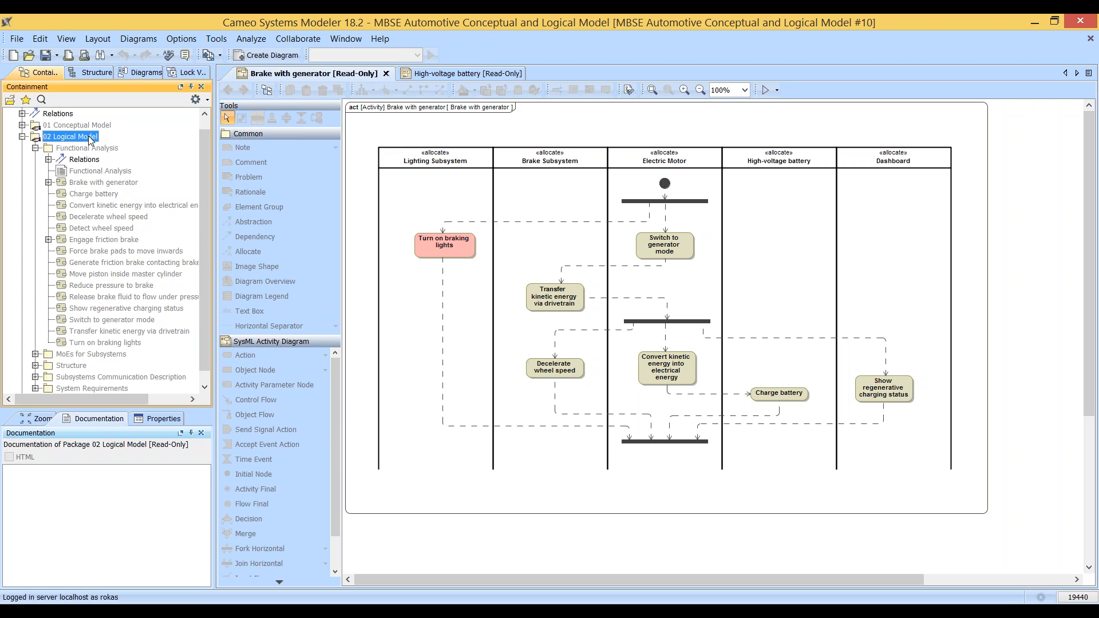
right_click(90, 138)
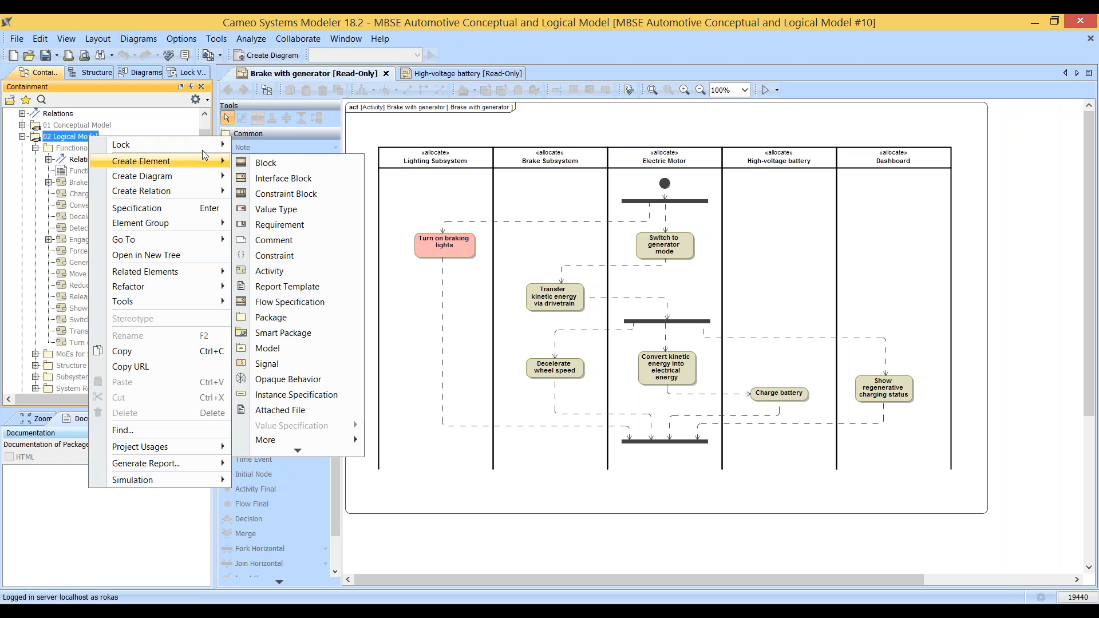
mouse_move(205, 149)
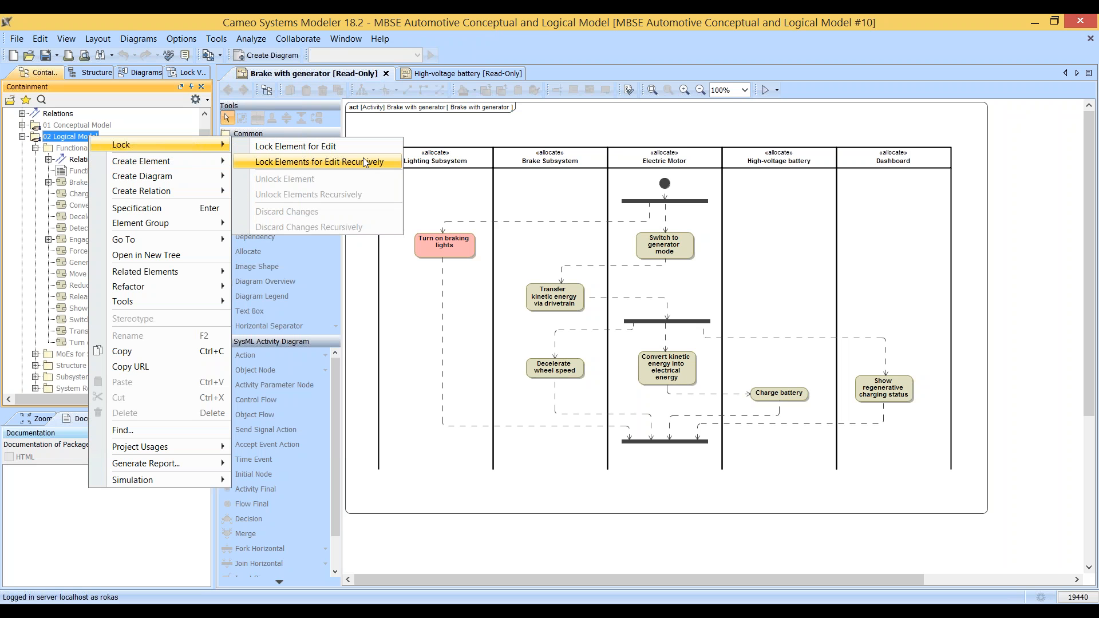
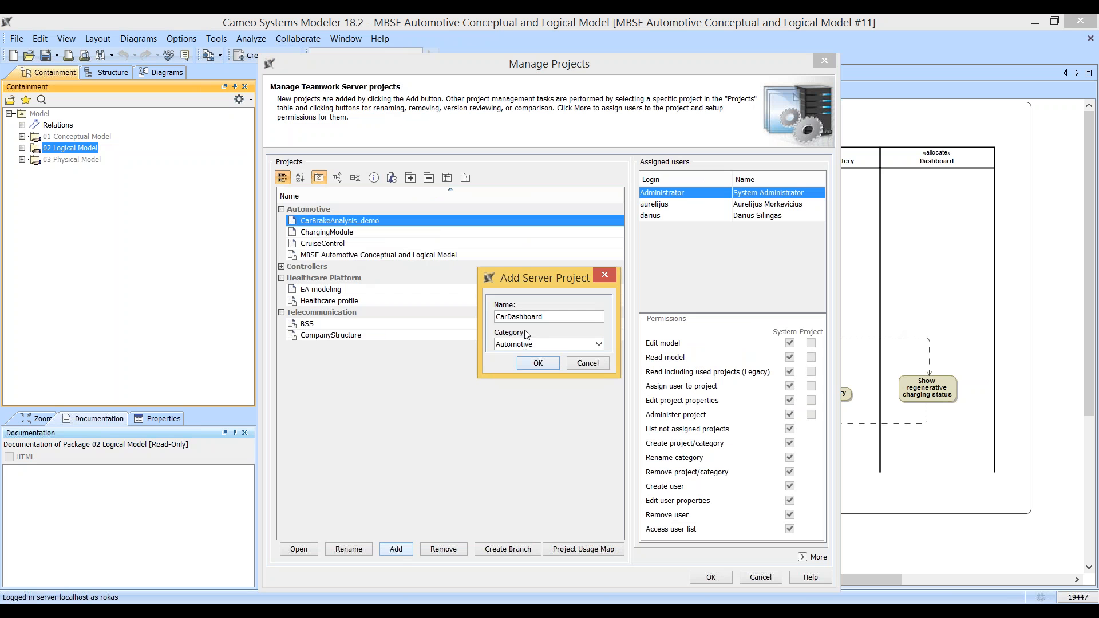
Add the CarDashboard server project in the Automotive category and open it
left_click_drag(532, 344, 499, 344)
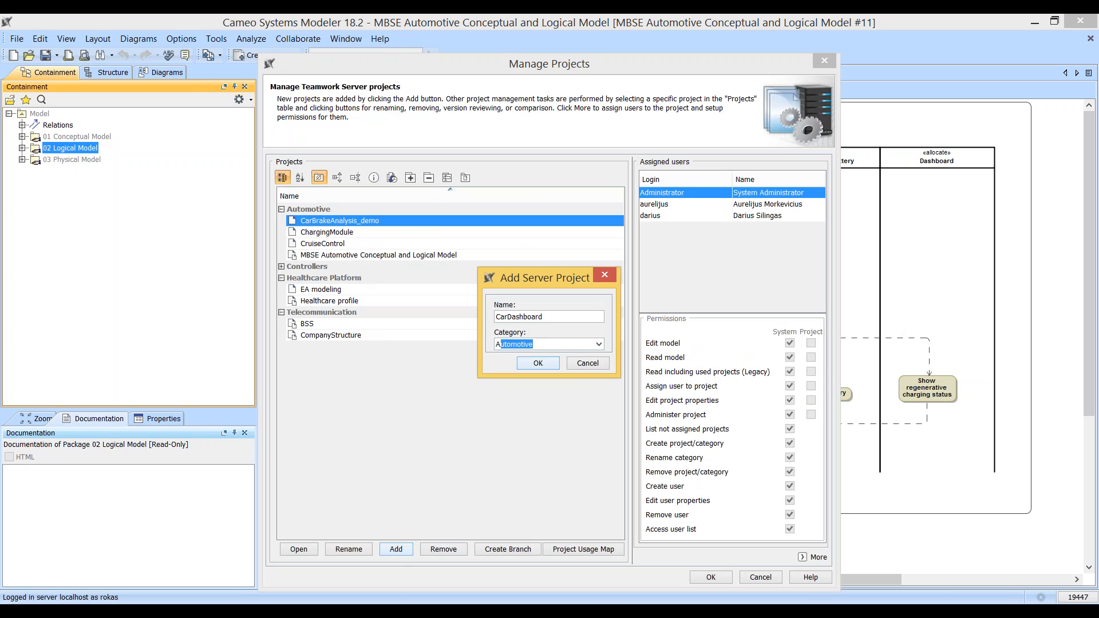
left_click(549, 364)
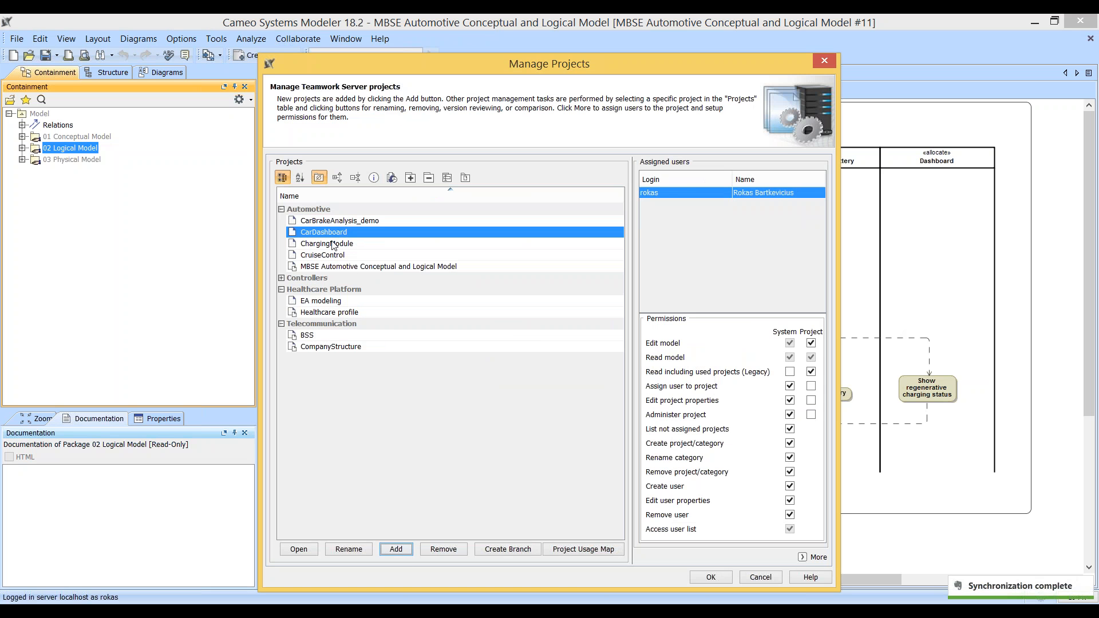
left_click(298, 549)
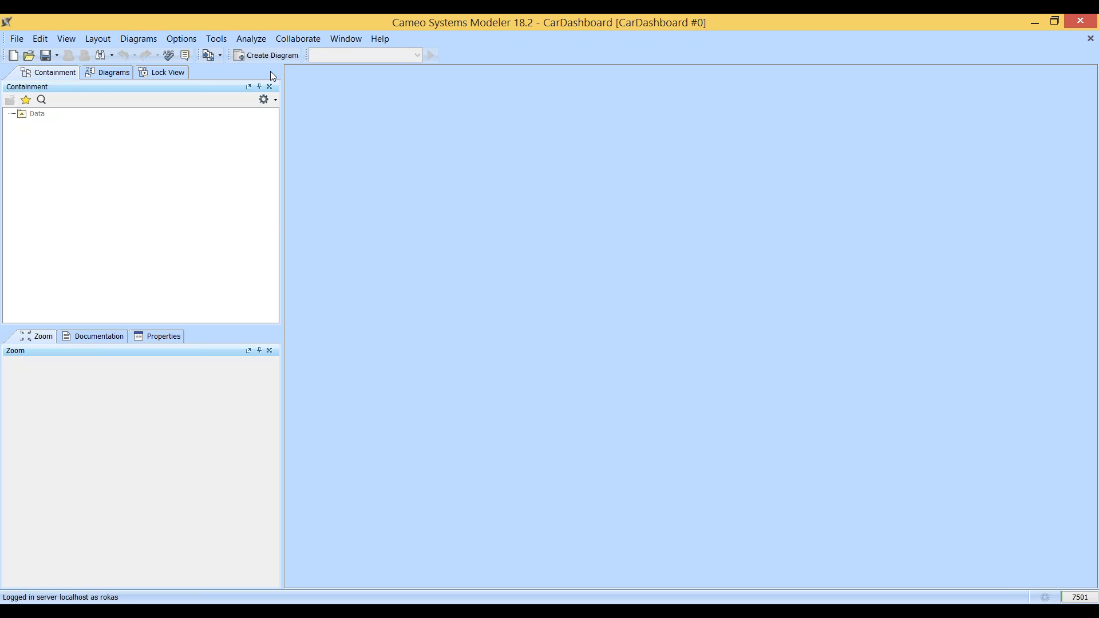
Use the server project MBSE Automotive Conceptual and Logical Model in CarDashboard, leaving auxiliary resources hidden in the containment tree
left_click(297, 41)
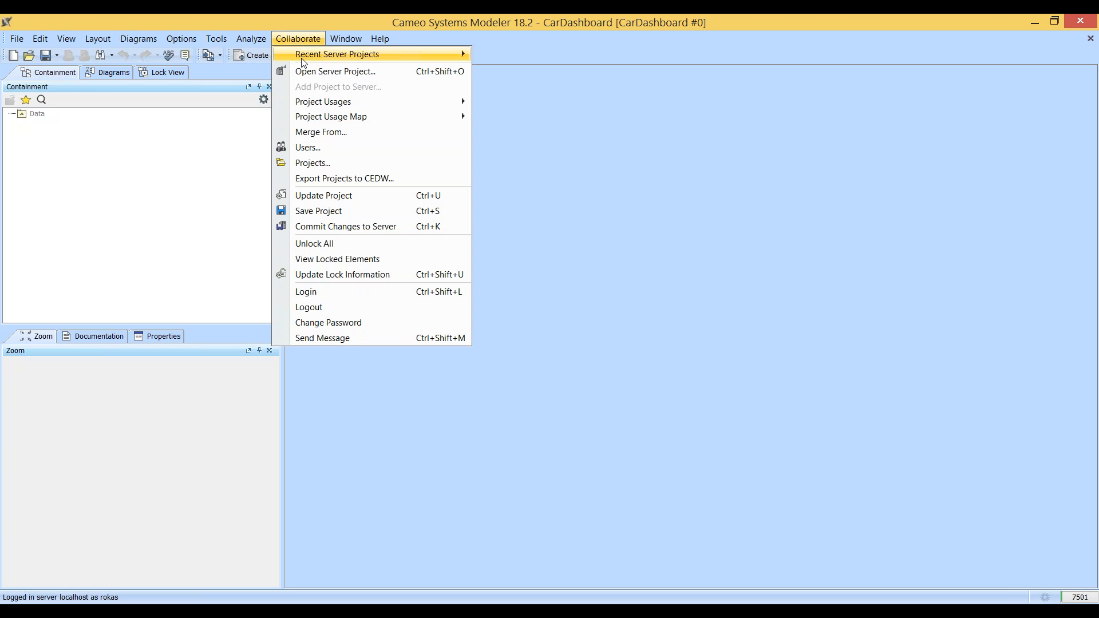
mouse_move(398, 100)
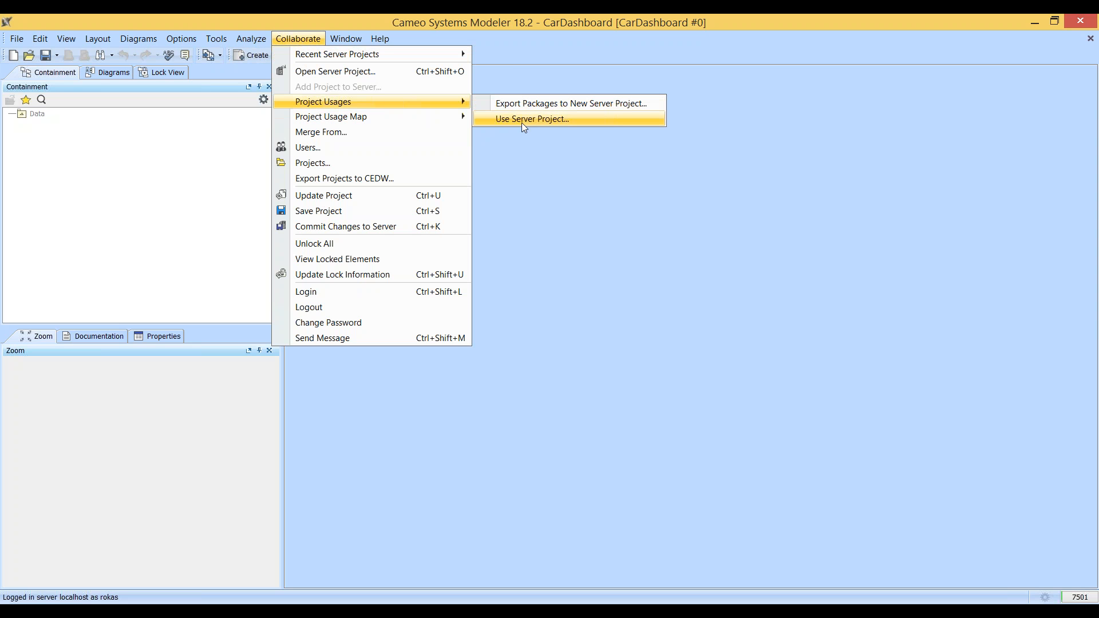
left_click(539, 121)
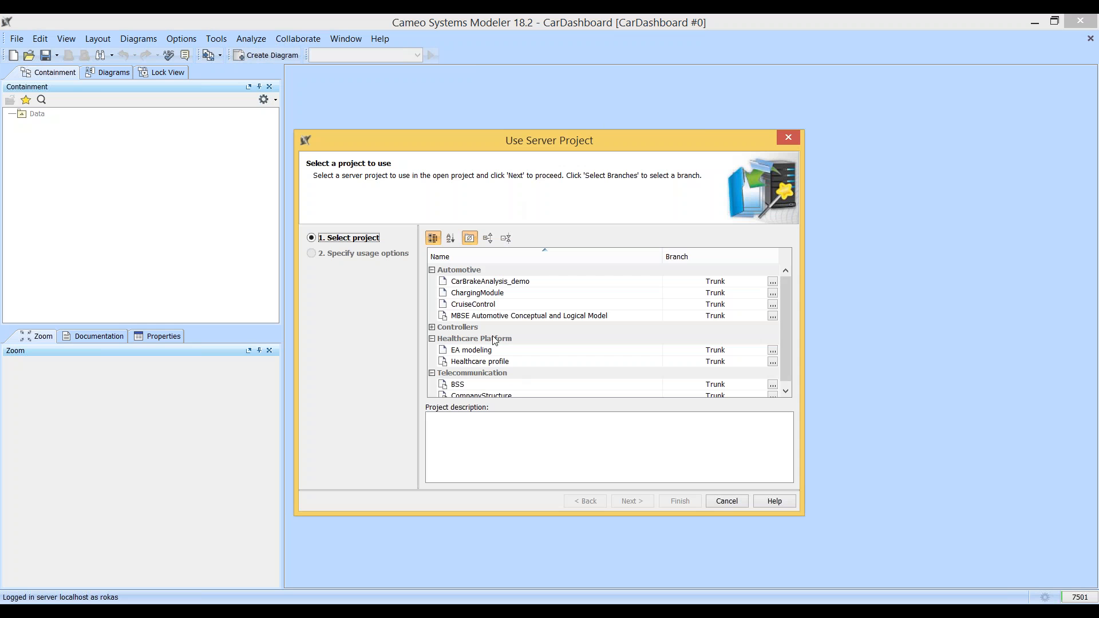
left_click(484, 317)
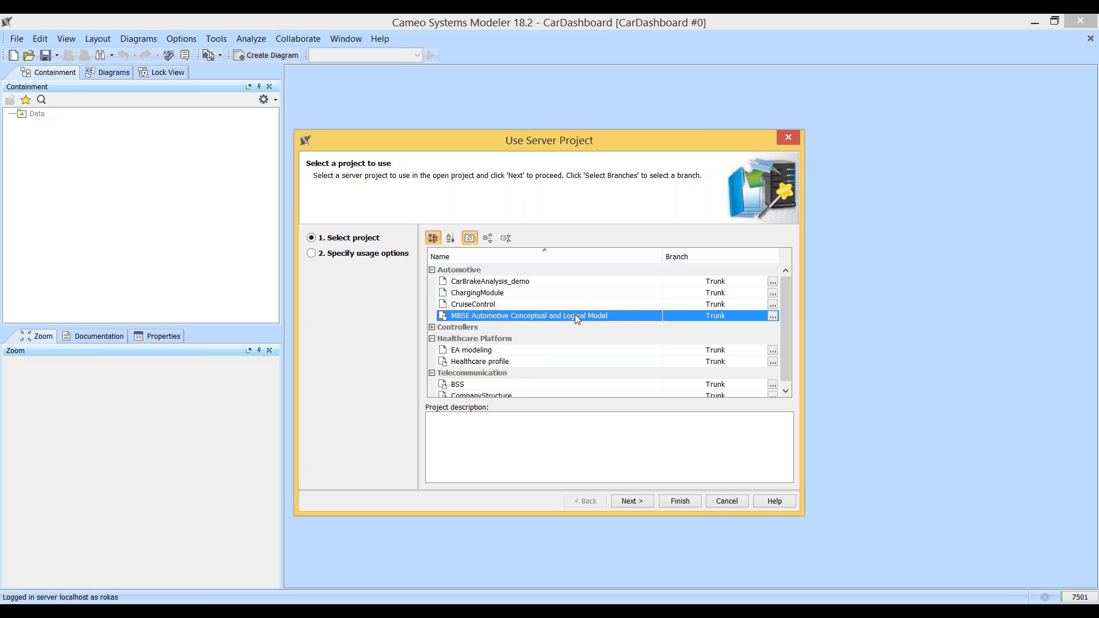
left_click(680, 501)
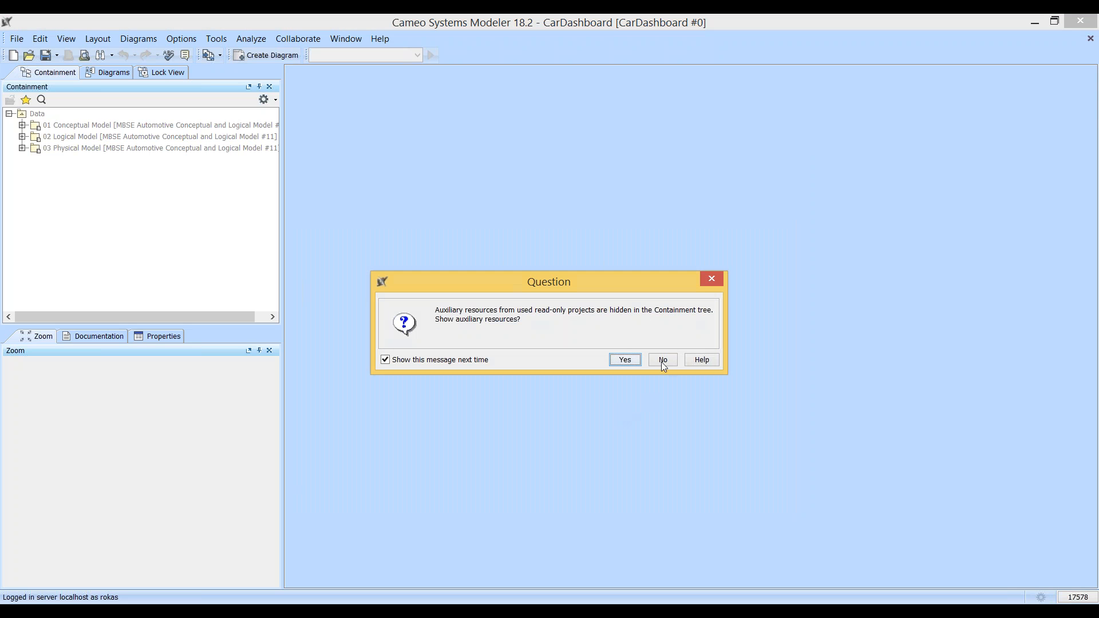
left_click(662, 360)
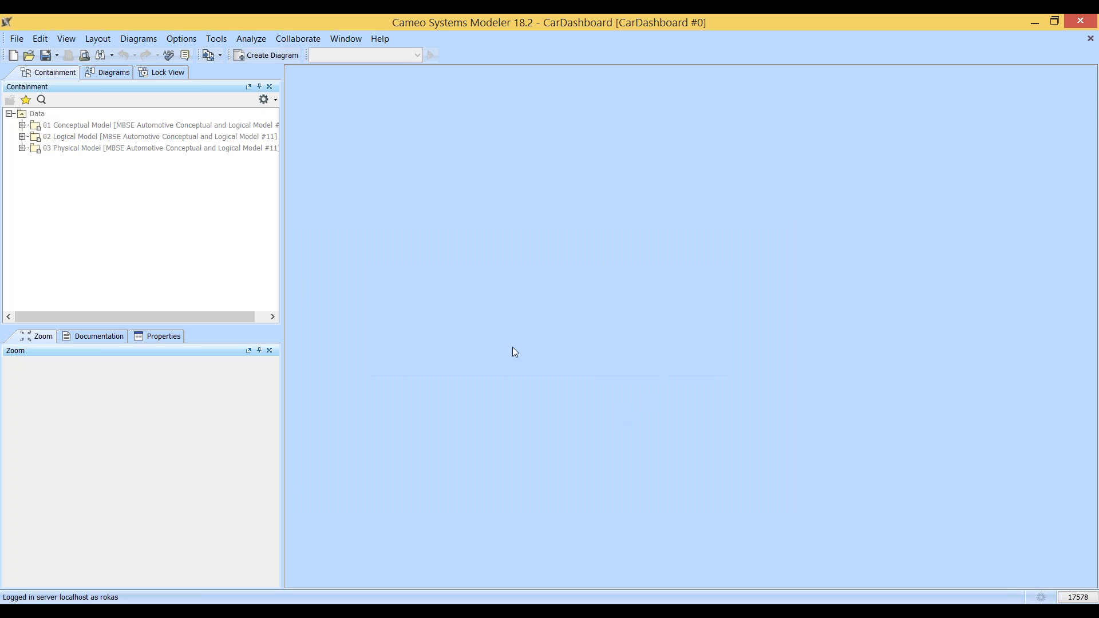
Widen the containment tree and examine the conceptual, logical and physical model packages used under Data
left_click(33, 114)
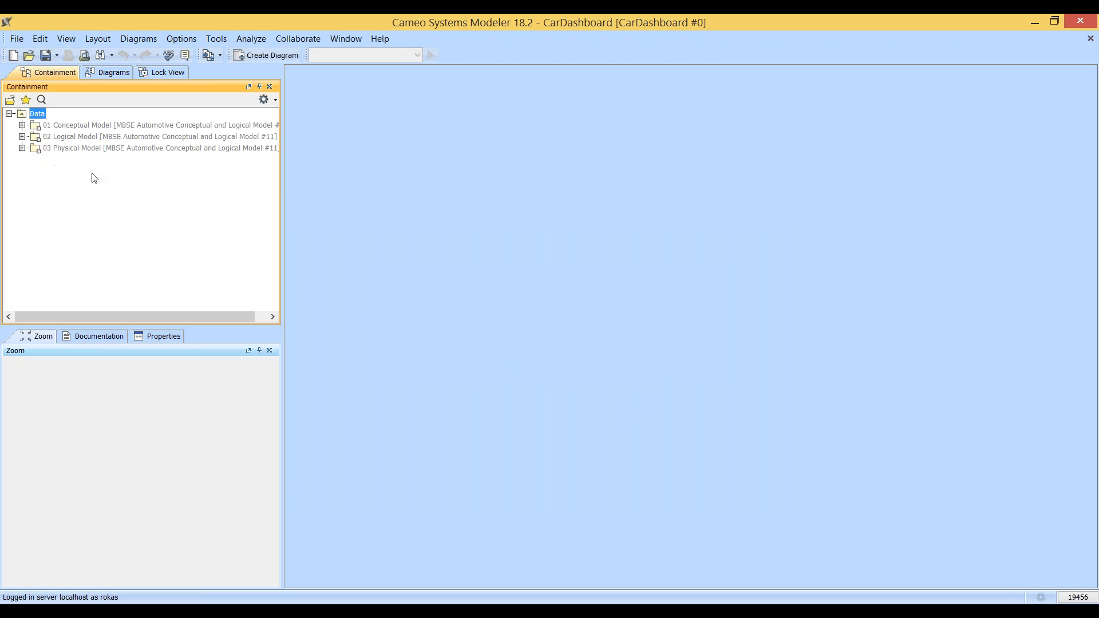
left_click_drag(280, 183, 315, 184)
left_click(258, 150)
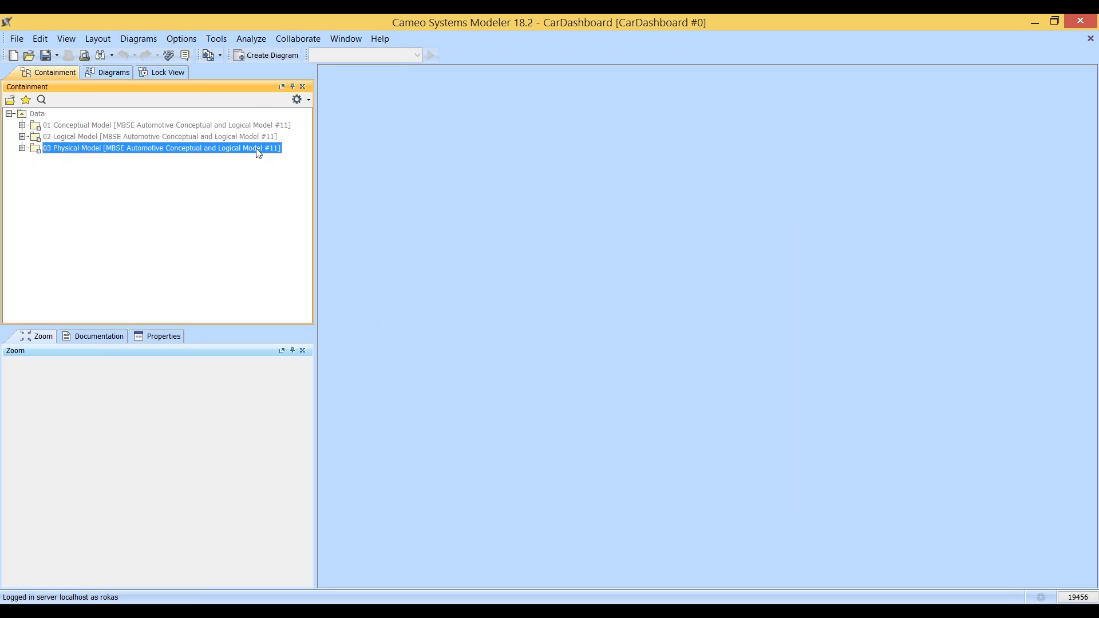
left_click(269, 138)
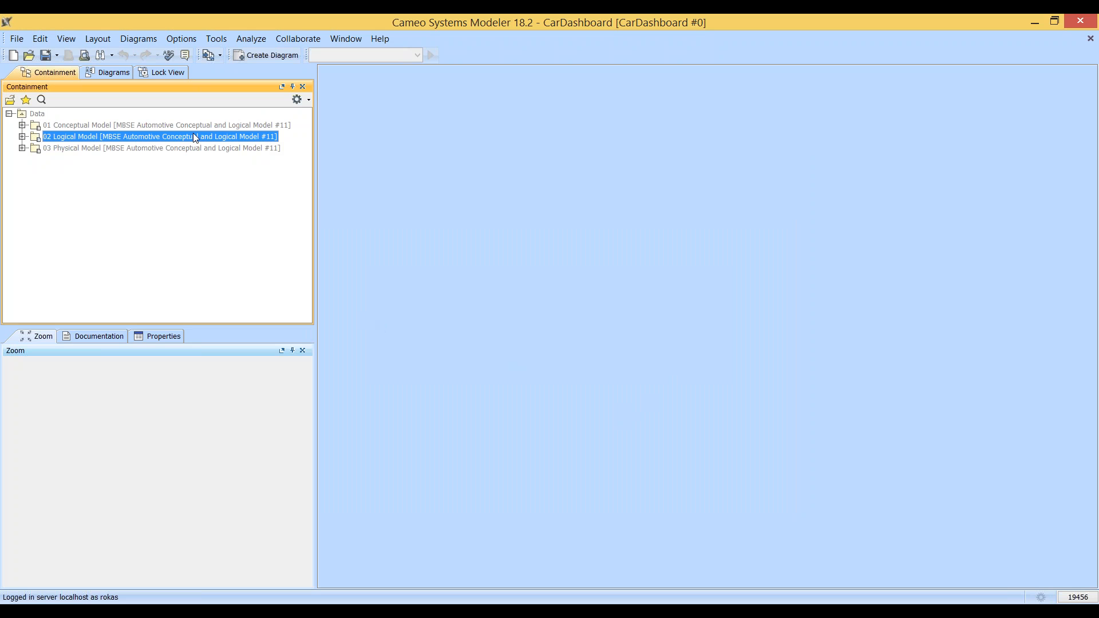
Open the version history of the MBSE Automotive Conceptual and Logical Model project from the server project management
left_click(293, 41)
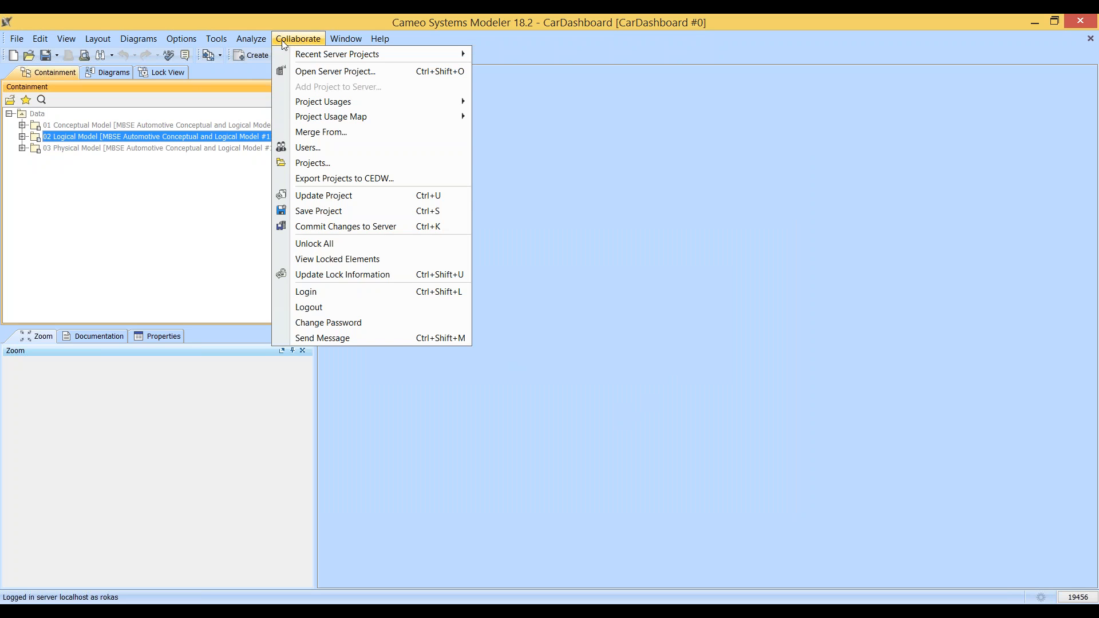
left_click(322, 161)
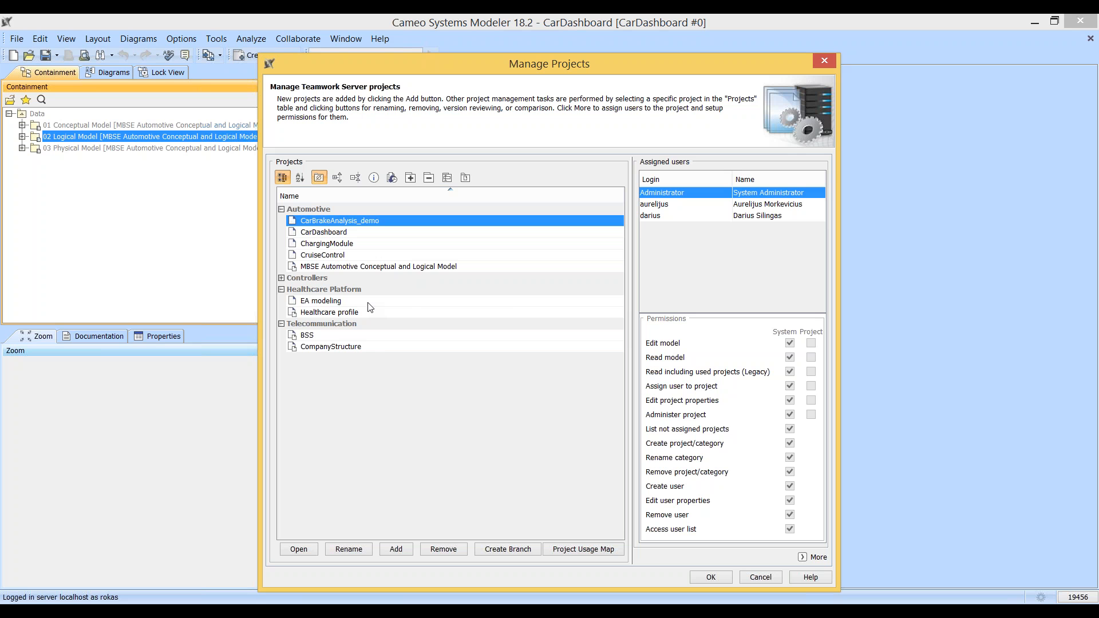
left_click(369, 266)
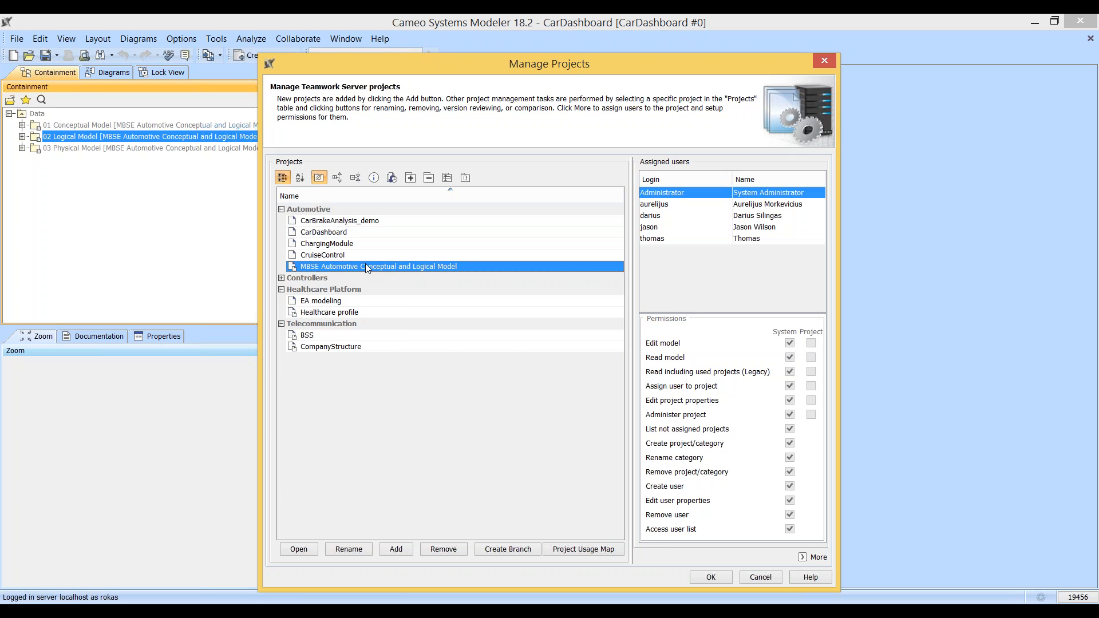
right_click(369, 265)
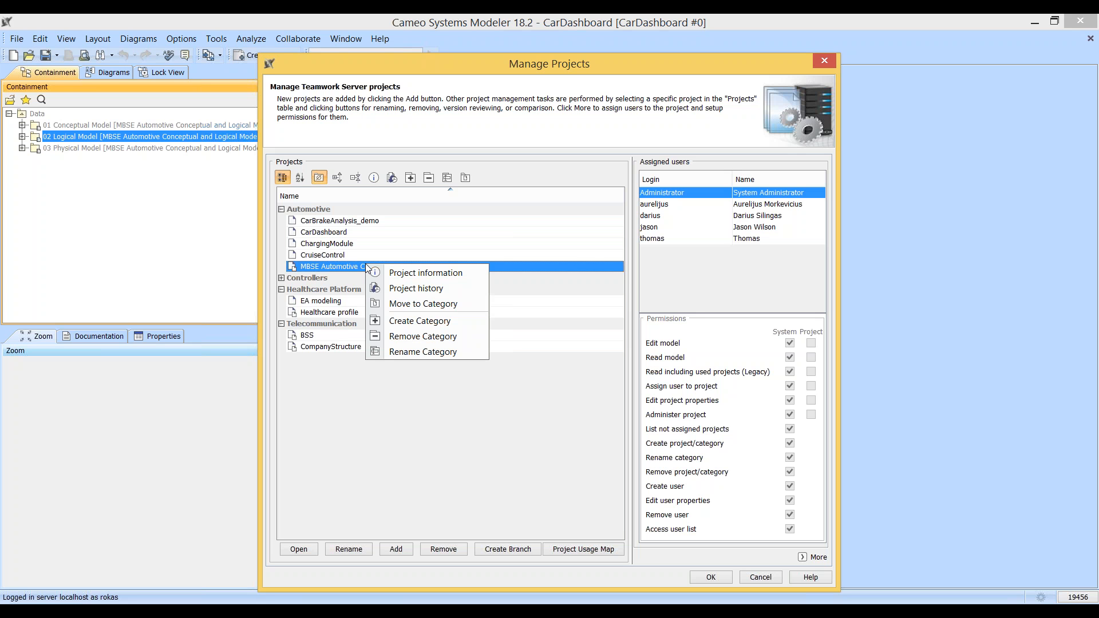
left_click(457, 295)
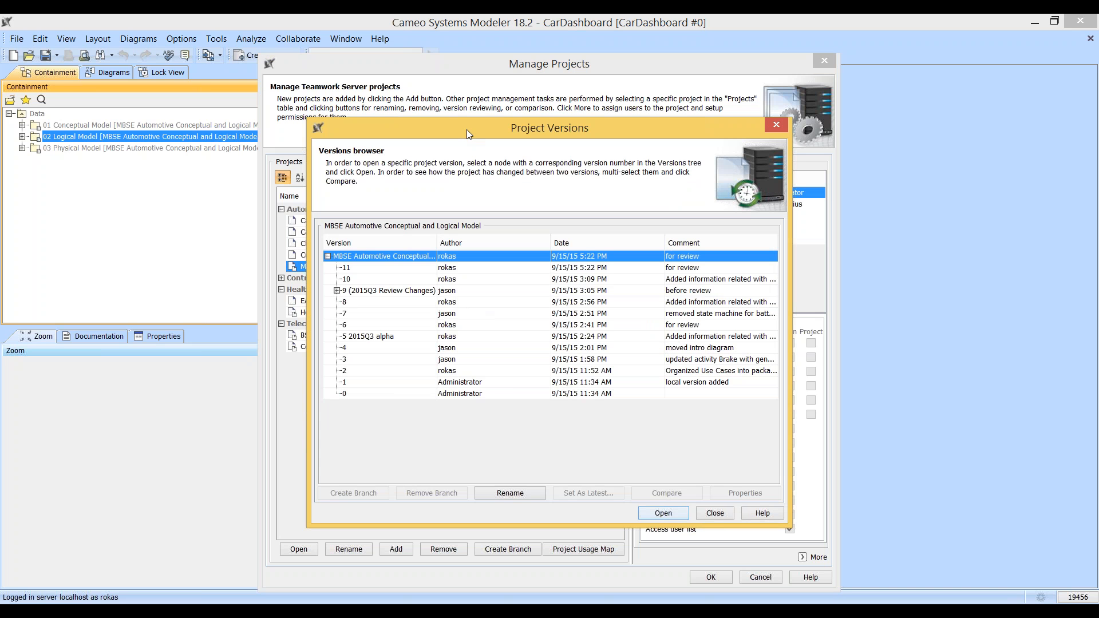
left_click_drag(466, 130, 408, 92)
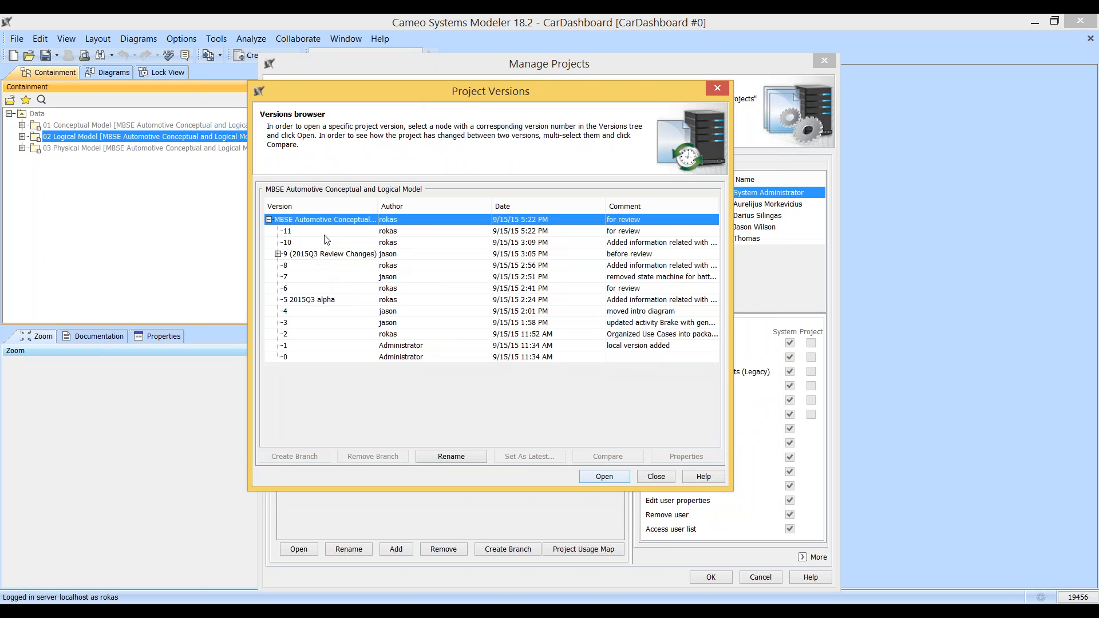
Examine versions 11, 10, 7 and 5 (2015Q3 alpha) in the history, and close the version browser and project management
left_click(403, 234)
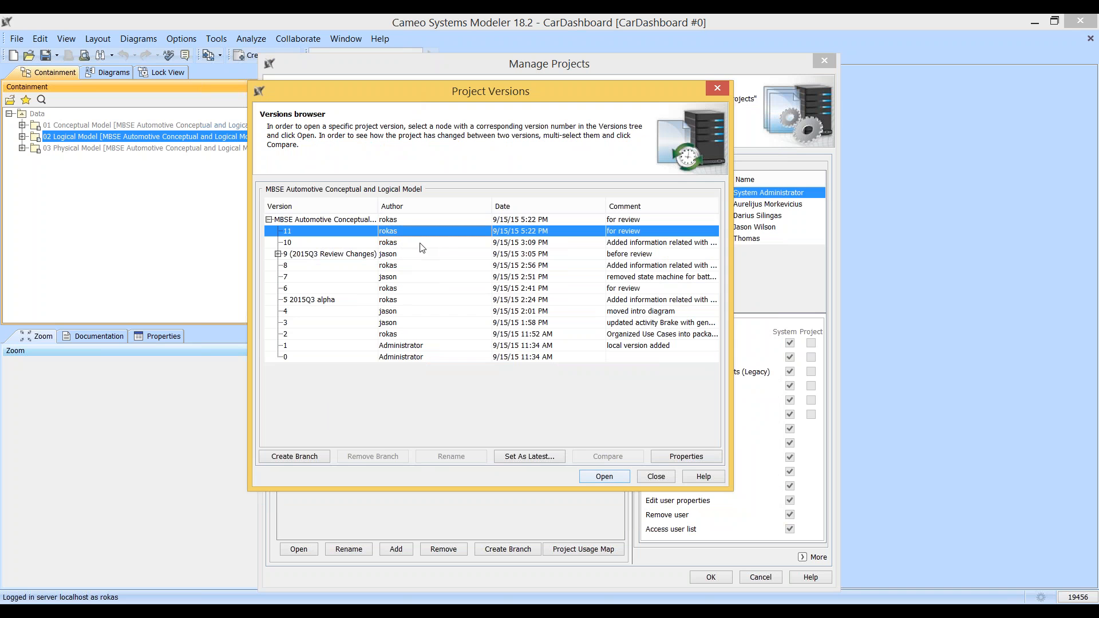
left_click(644, 243)
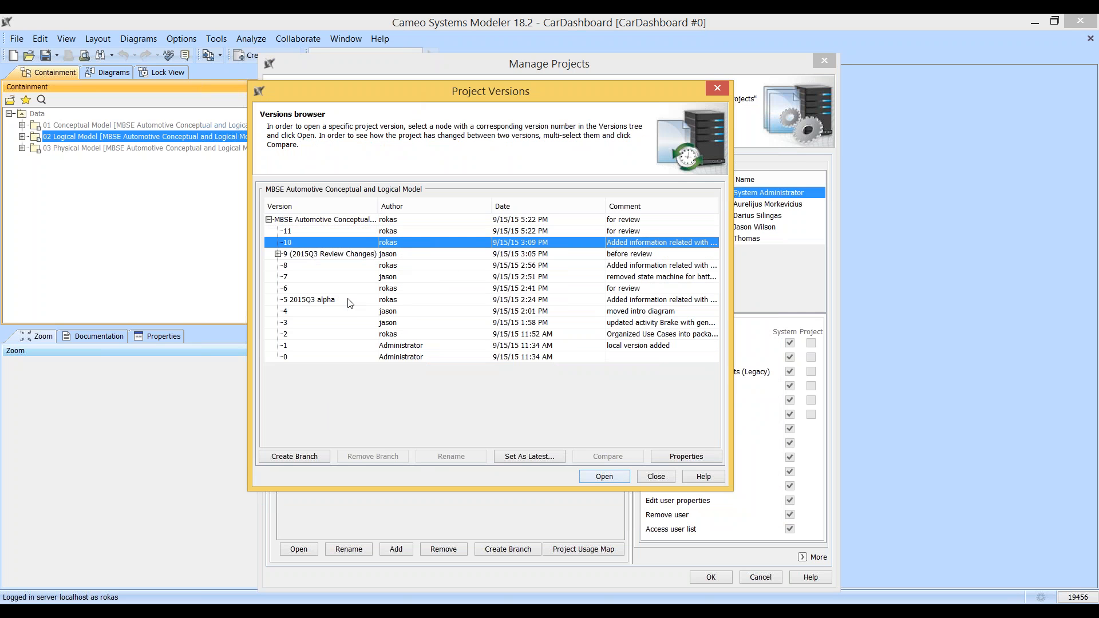
left_click(324, 301)
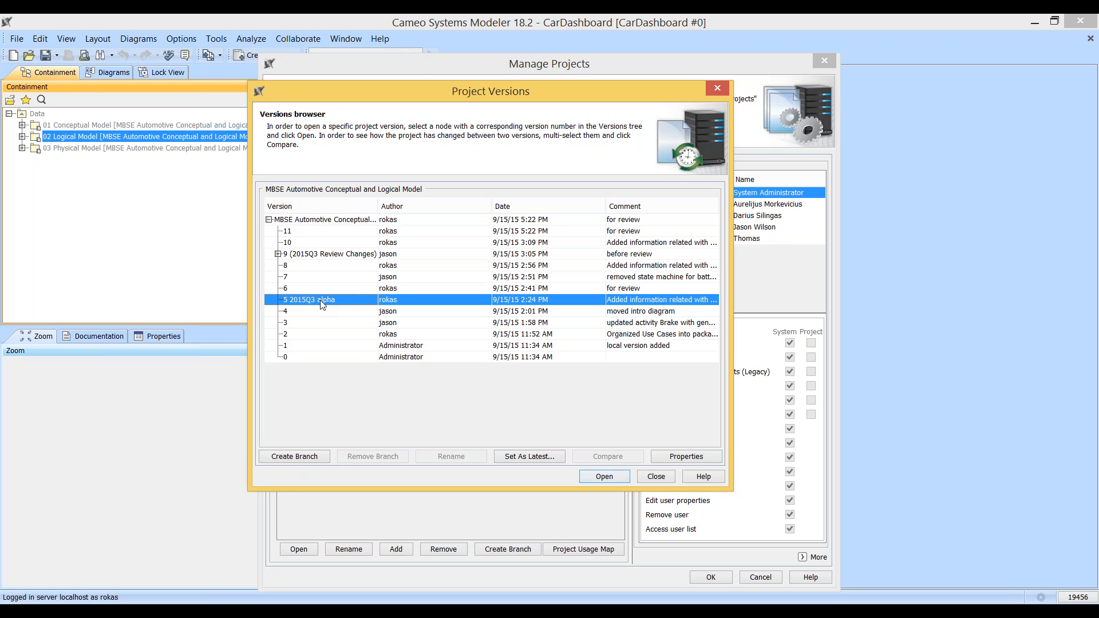
left_click(320, 280)
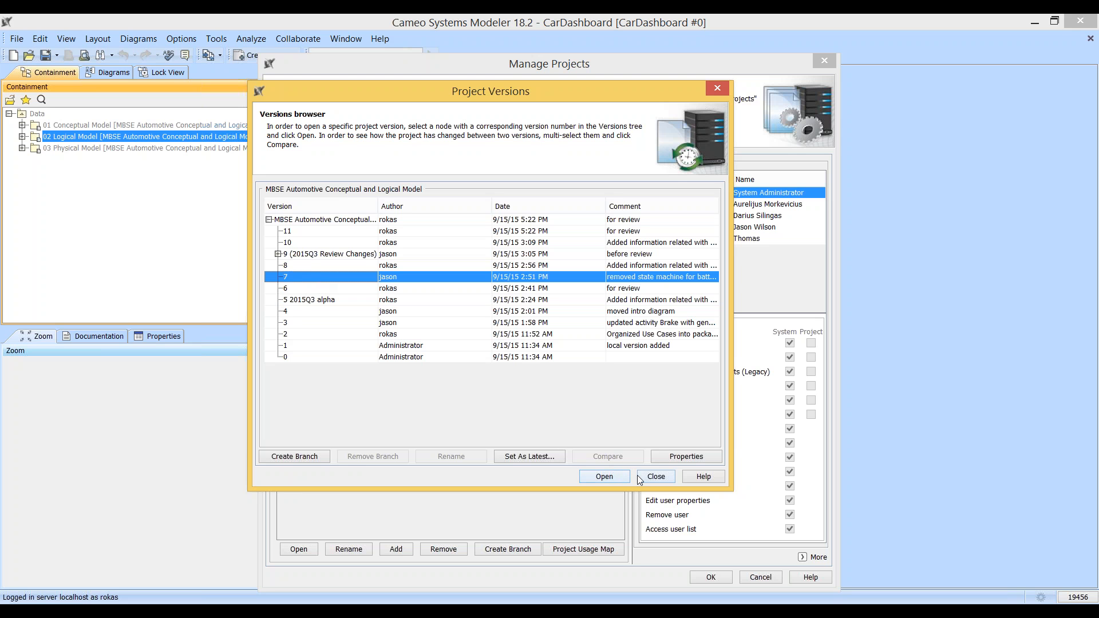
left_click(320, 303)
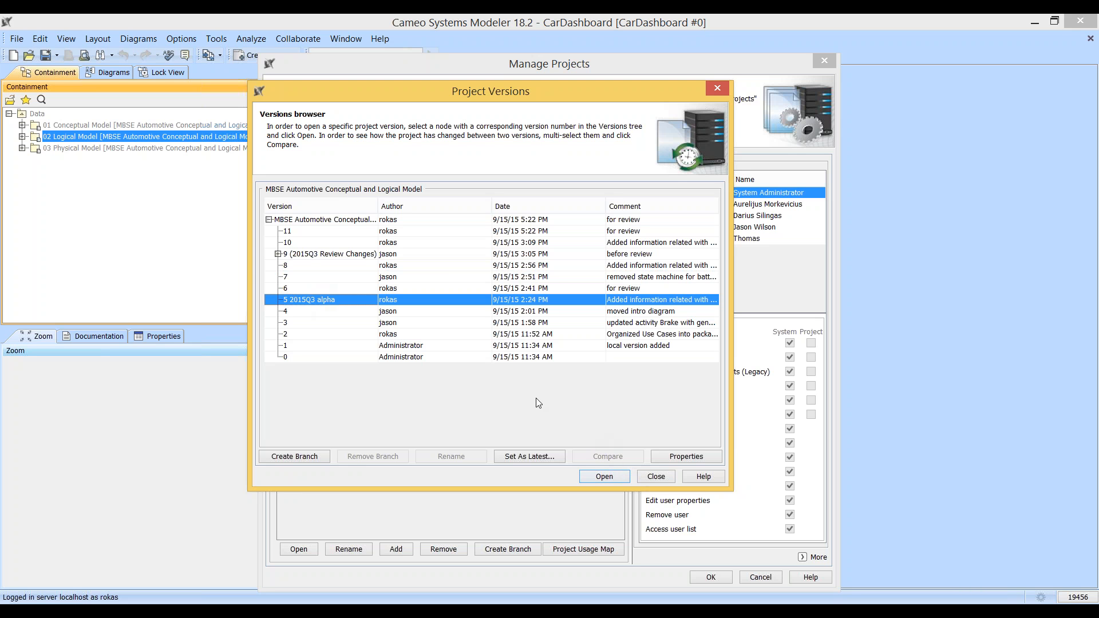
left_click(673, 479)
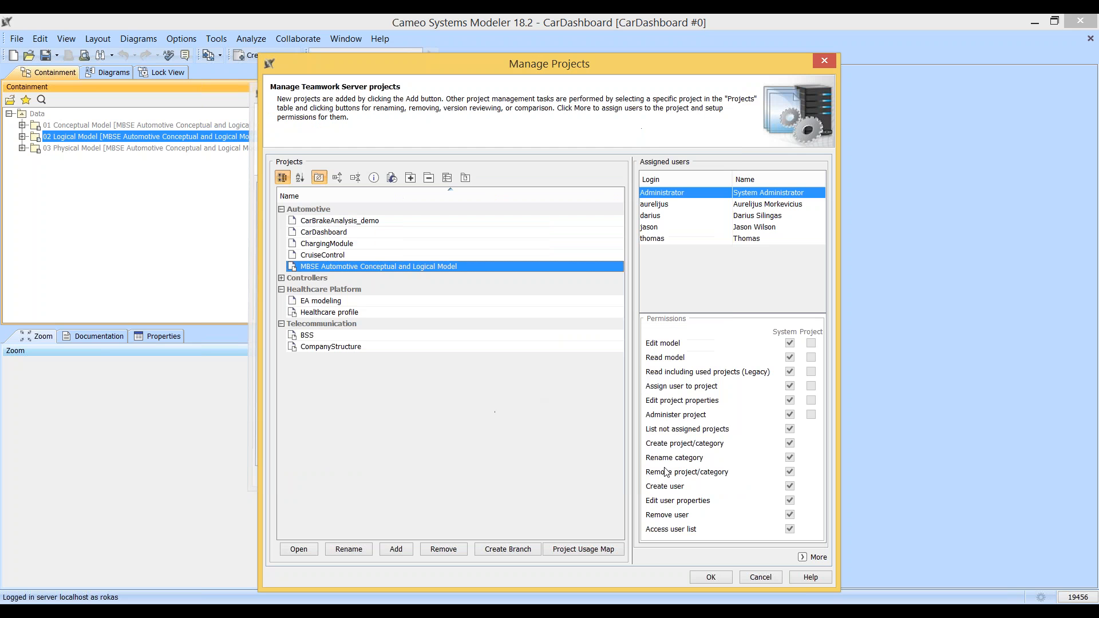
left_click(759, 578)
Set CarDashboard's usage of MBSE Automotive Conceptual and Logical Model to version 5 (2015Q3 alpha) and narrow the containment tree
left_click(178, 39)
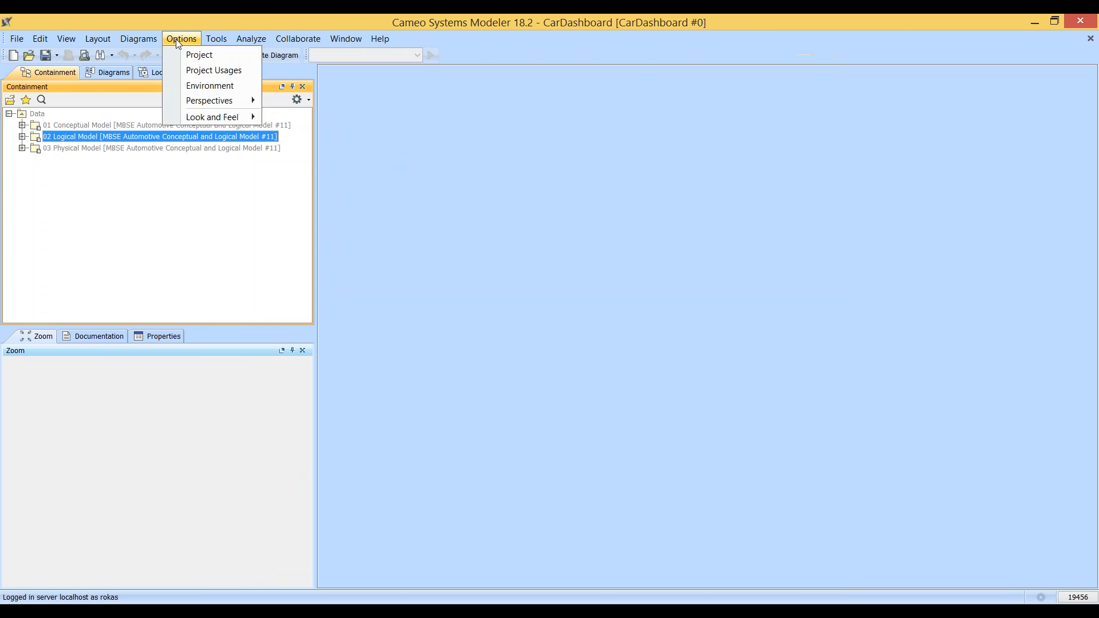
left_click(209, 72)
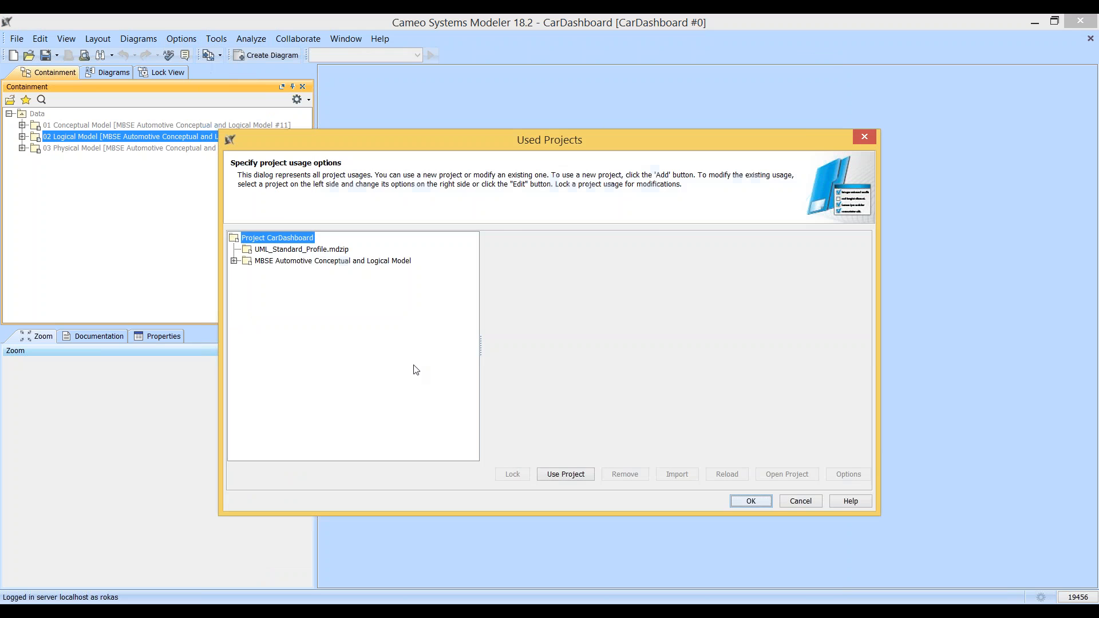
left_click(287, 262)
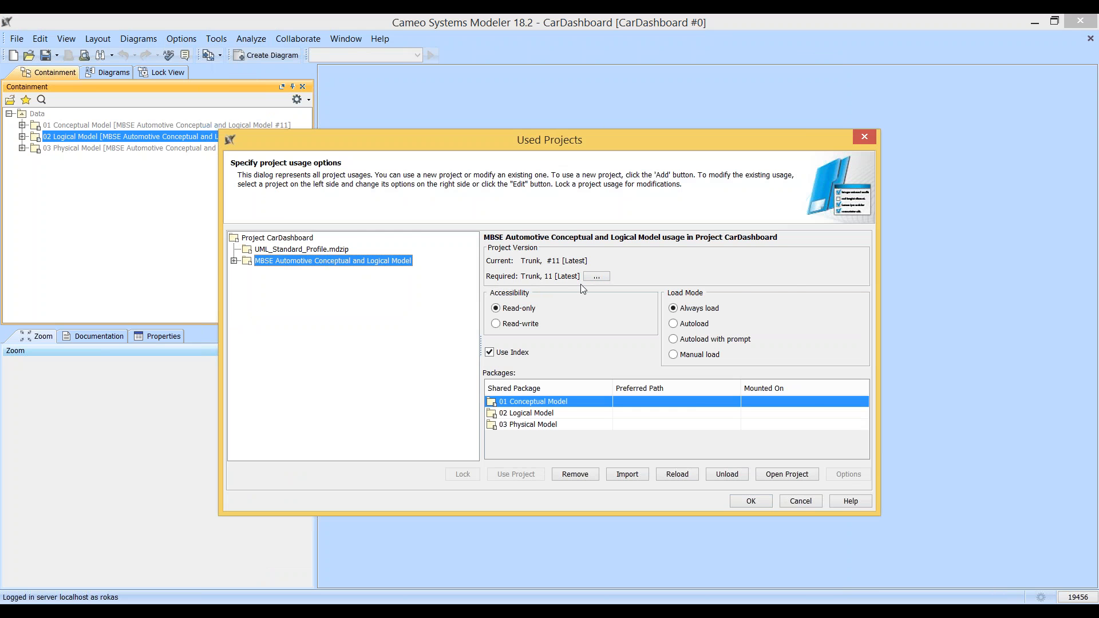
left_click(596, 276)
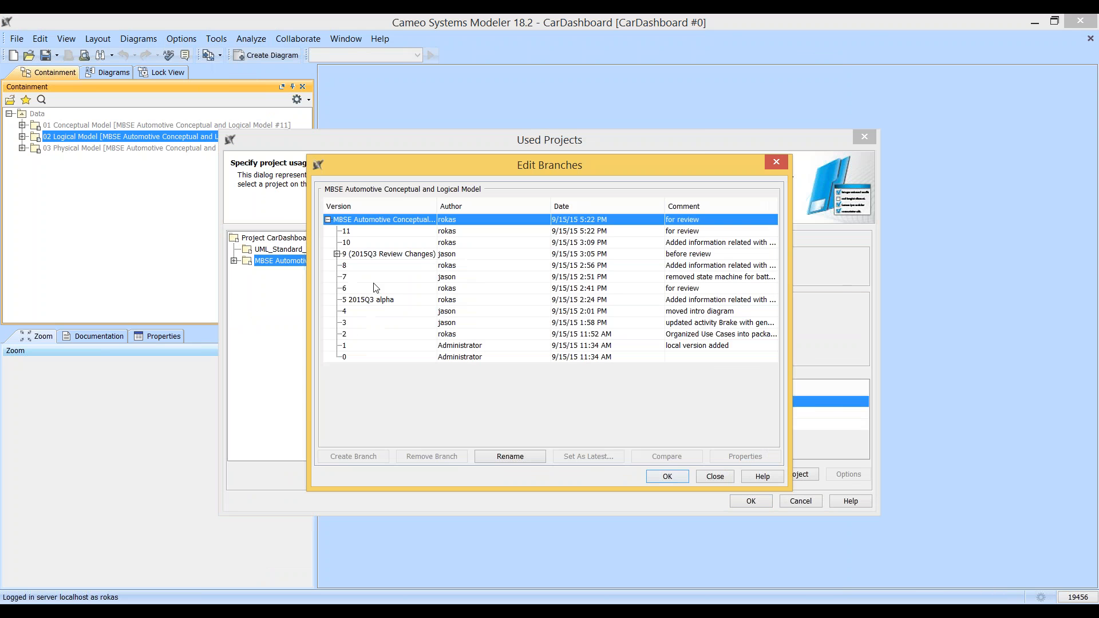
left_click(362, 301)
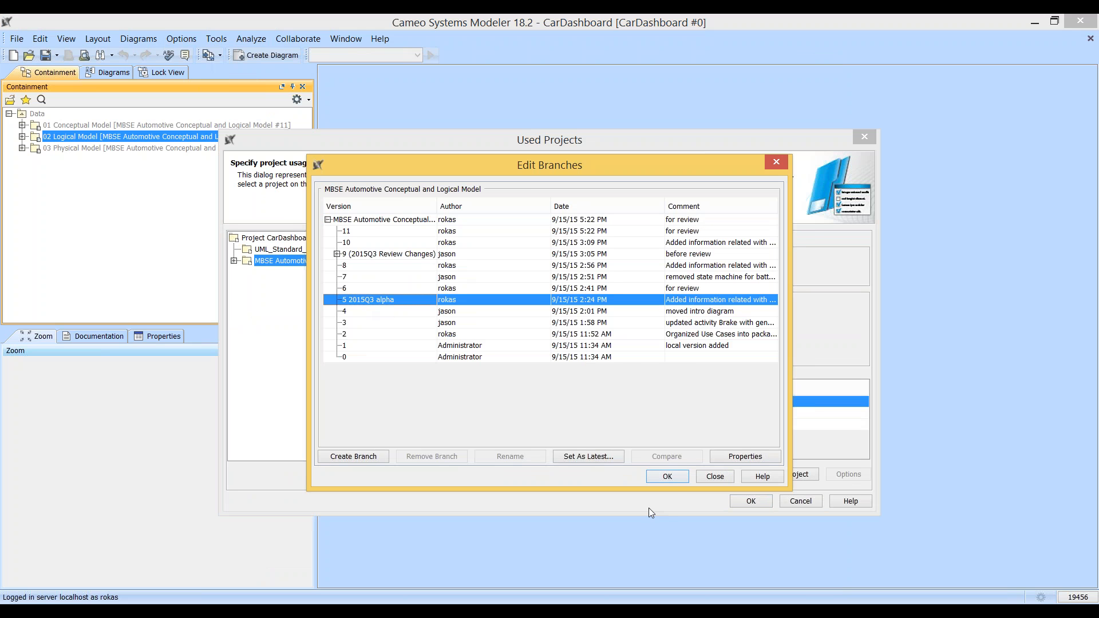
left_click(672, 476)
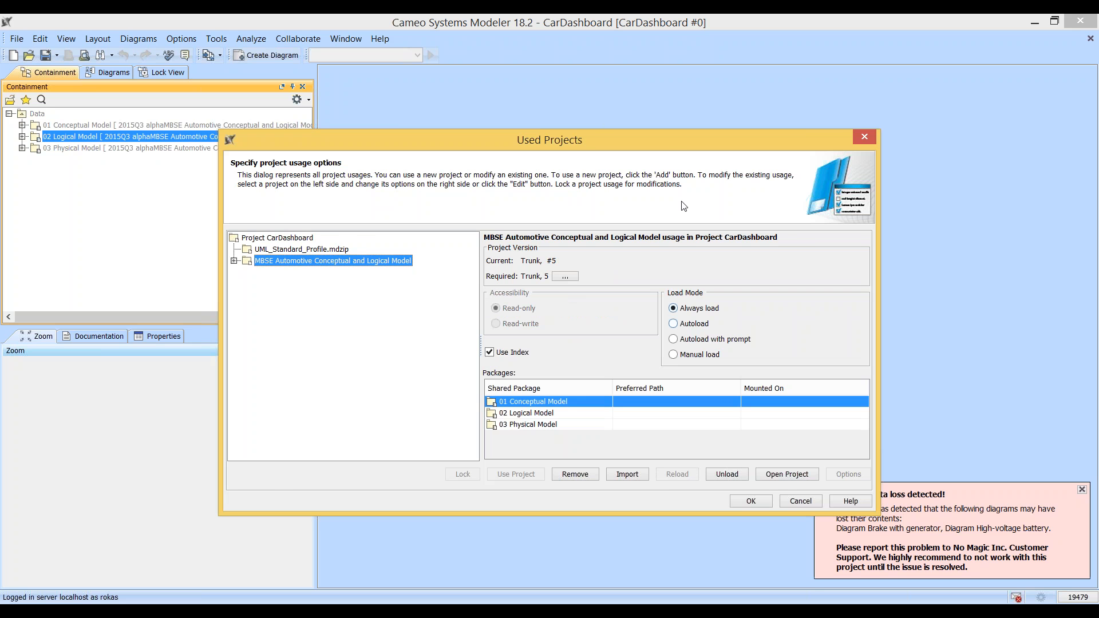
left_click_drag(671, 151, 825, 228)
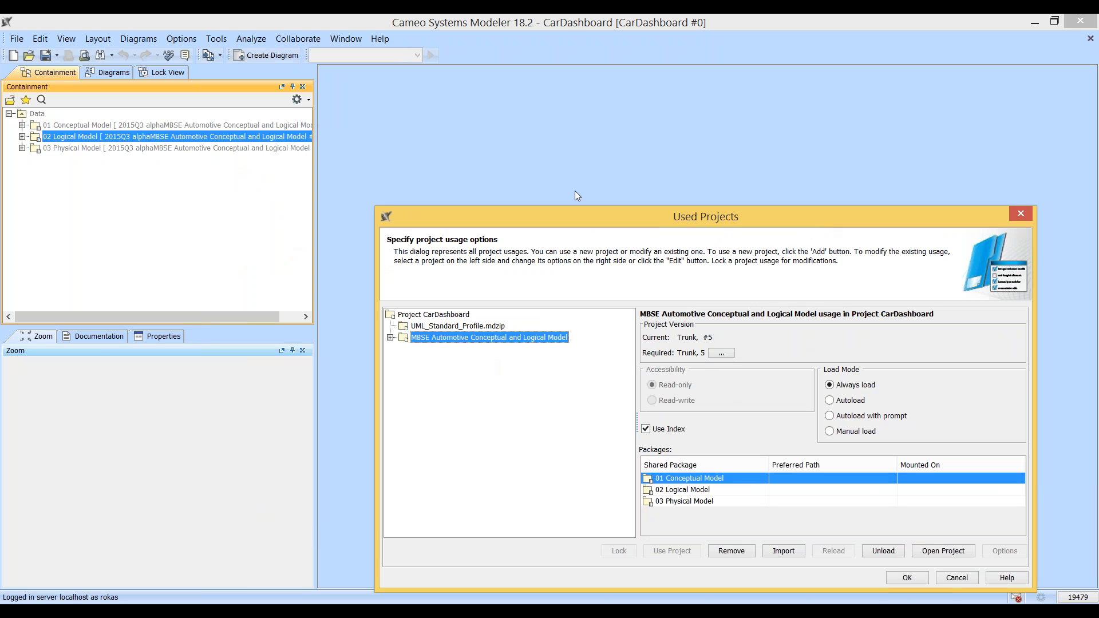
left_click(954, 581)
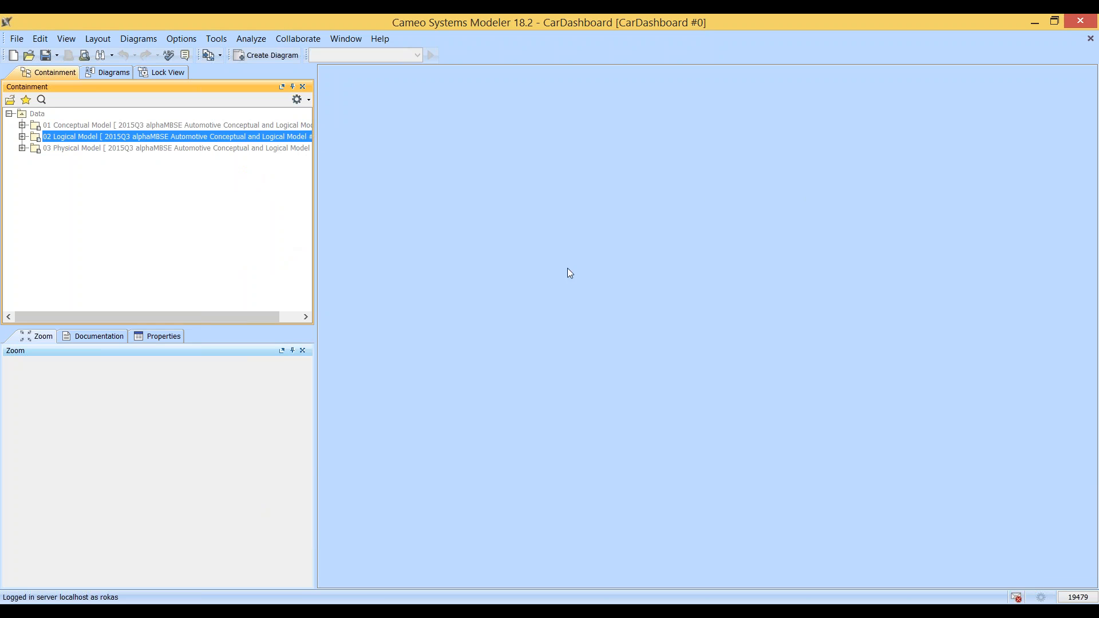
left_click_drag(318, 112, 257, 112)
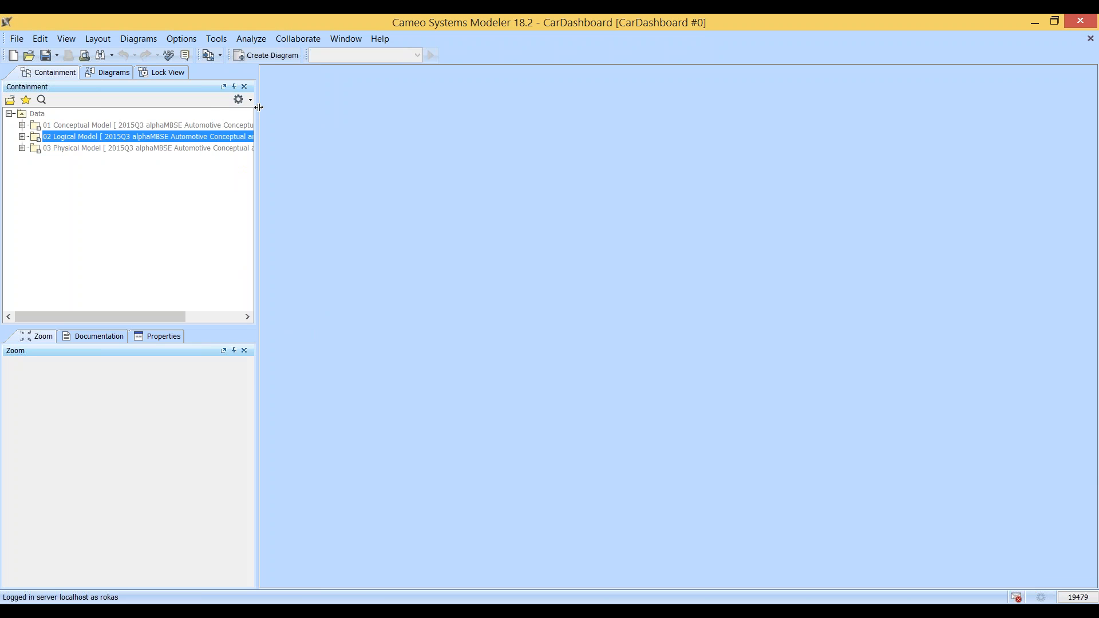
Reopen the version history of MBSE Automotive Conceptual and Logical Model and expand the 2015Q3 Review Changes branch under version 9
left_click(298, 38)
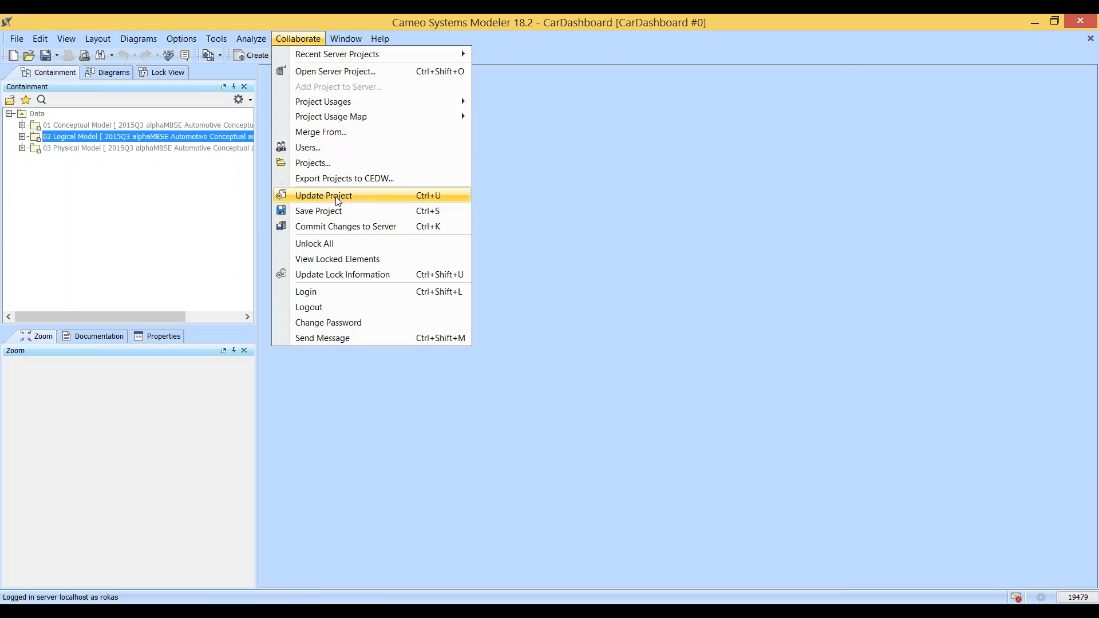
left_click(325, 163)
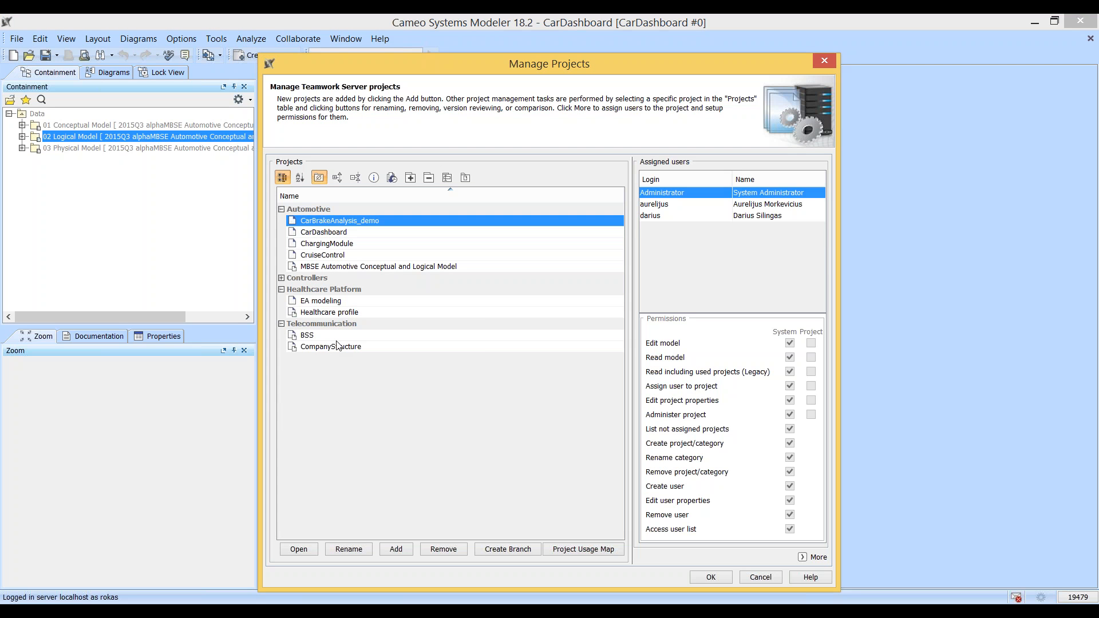
left_click(337, 268)
right_click(358, 268)
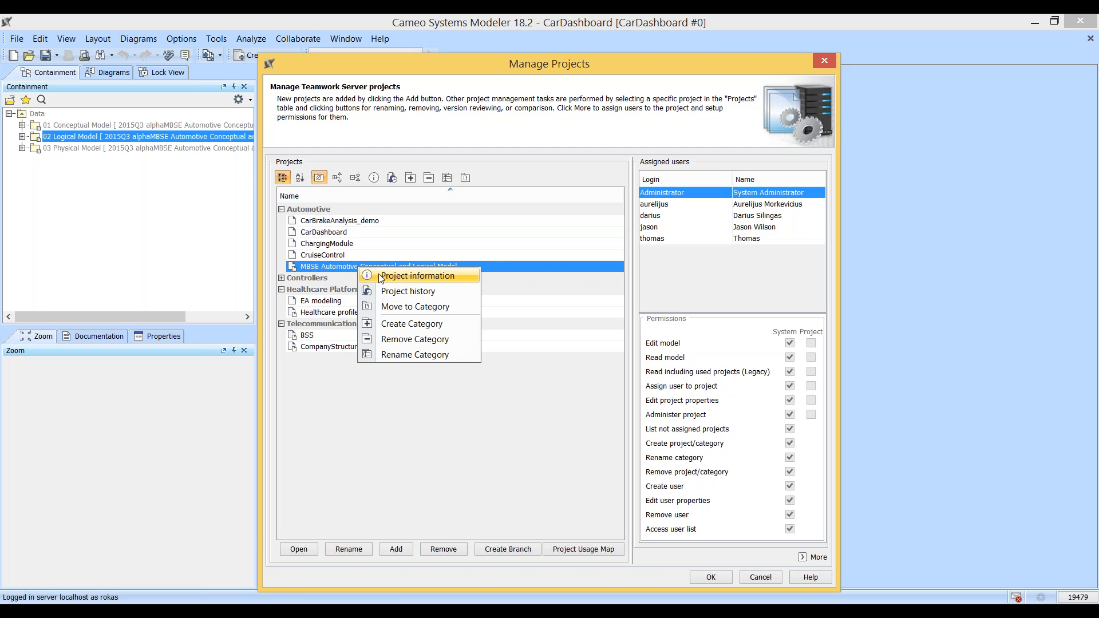
left_click(424, 292)
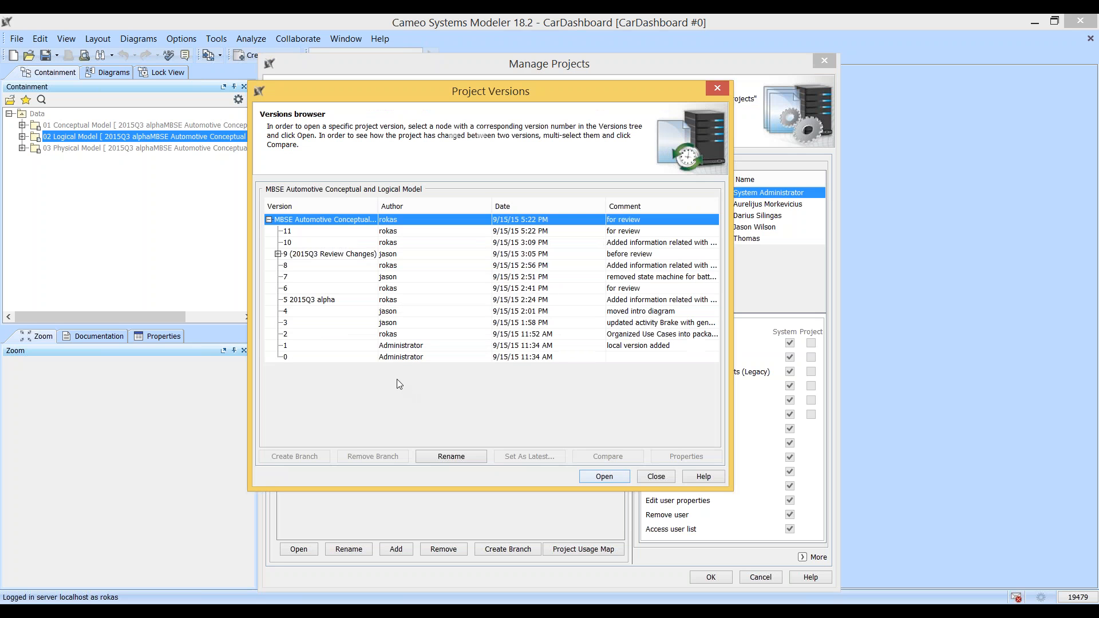
left_click(312, 255)
left_click(278, 254)
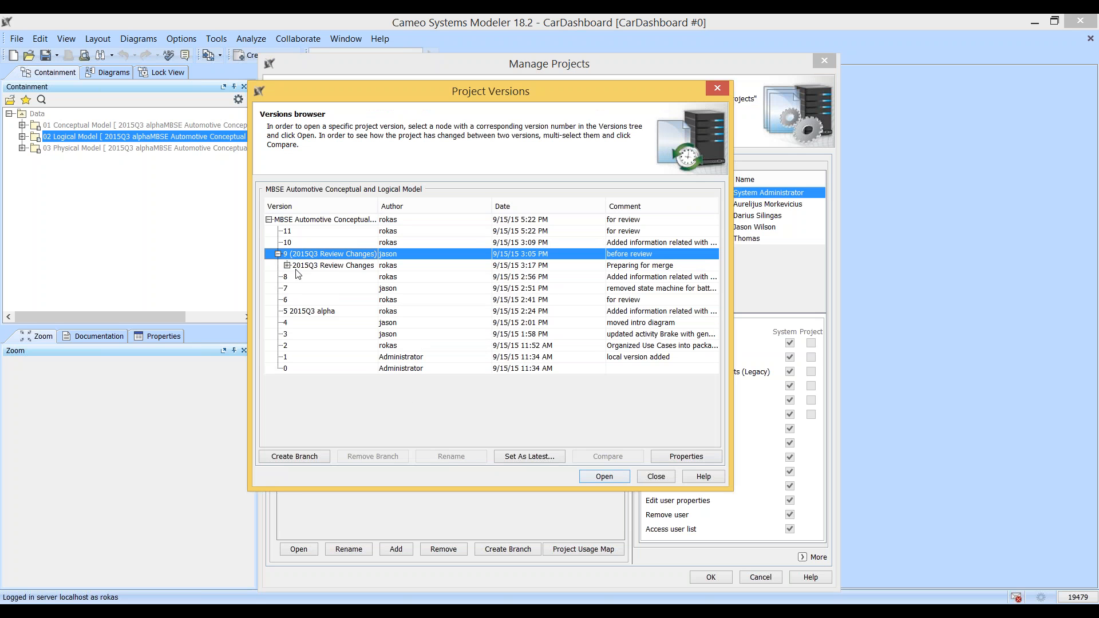
left_click(292, 268)
left_click(287, 265)
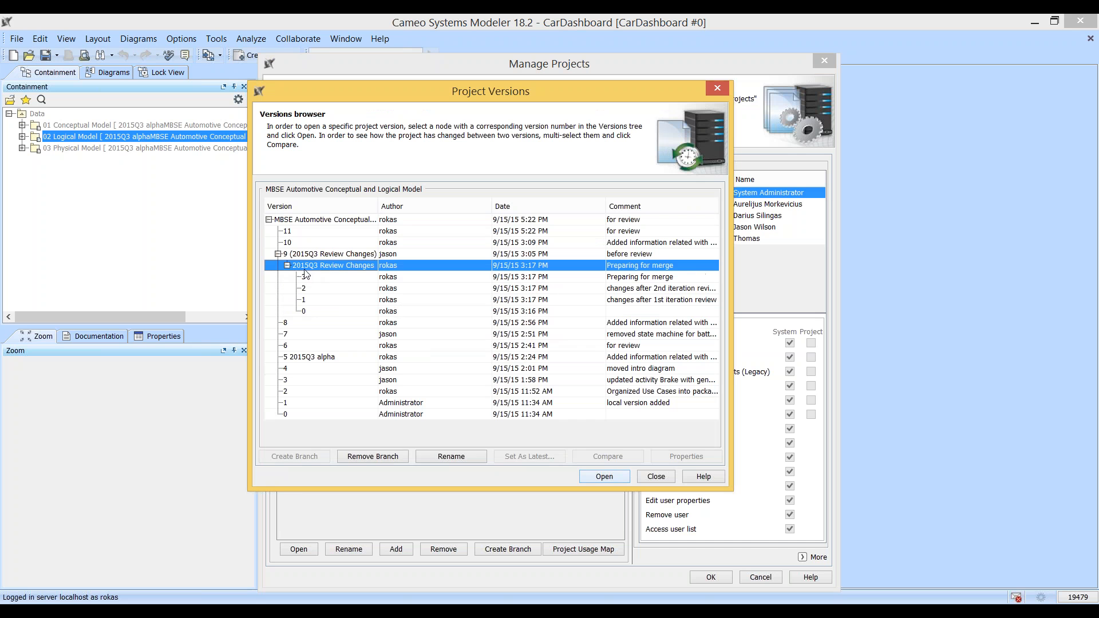
Examine versions 0 through 3 of the 2015Q3 Review Changes branch
left_click(343, 278)
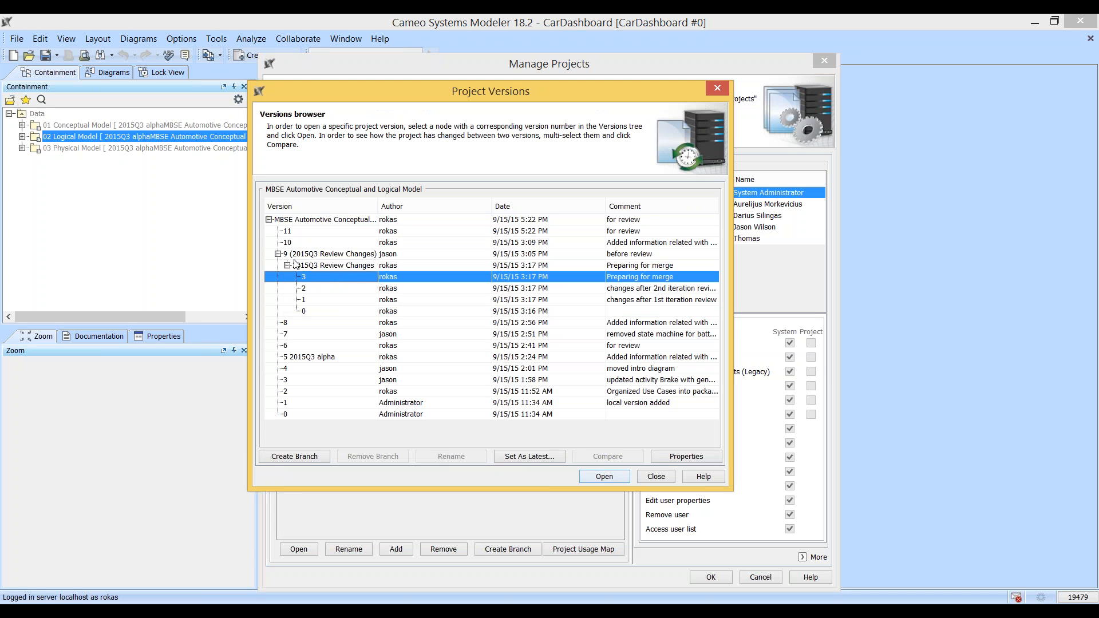
left_click(322, 312)
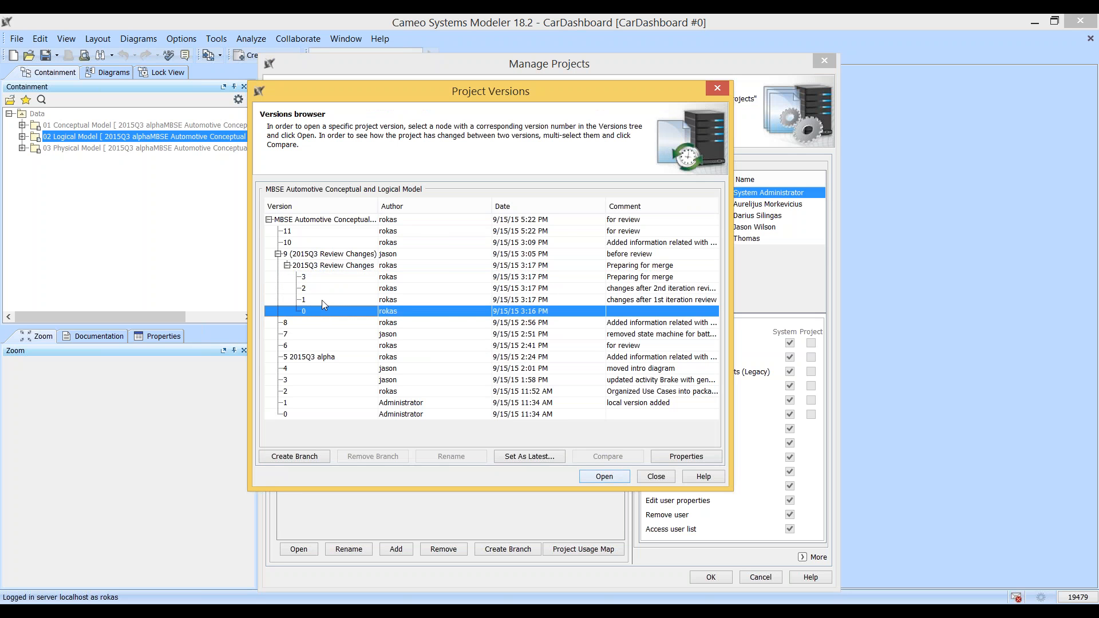
left_click(321, 300)
left_click(328, 284)
left_click(329, 276)
left_click(317, 286)
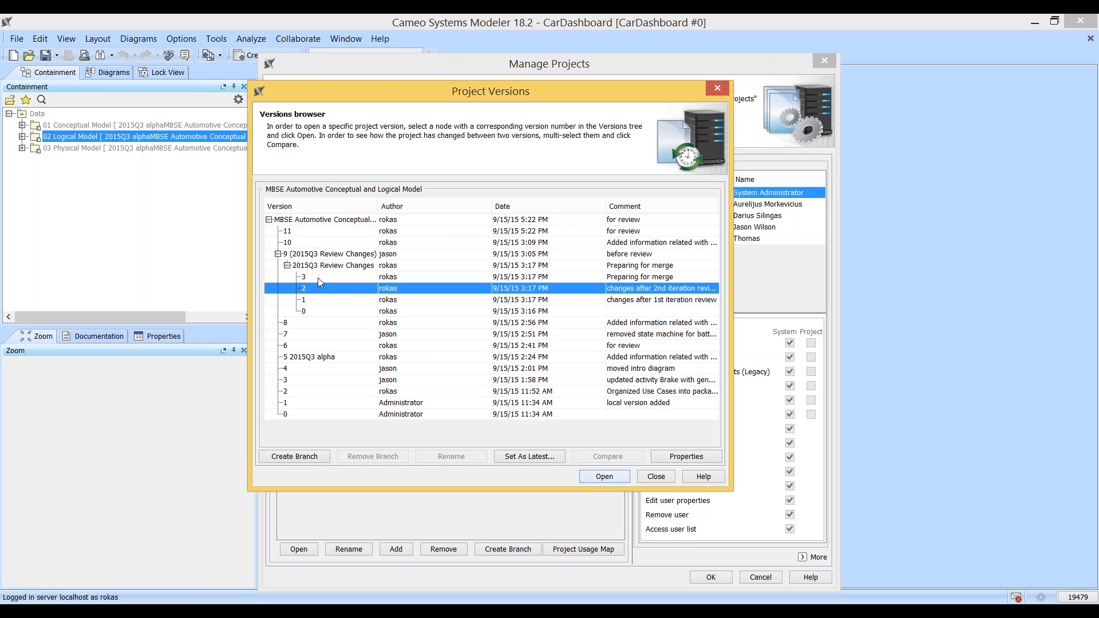
left_click(317, 278)
left_click(317, 285)
left_click(334, 280)
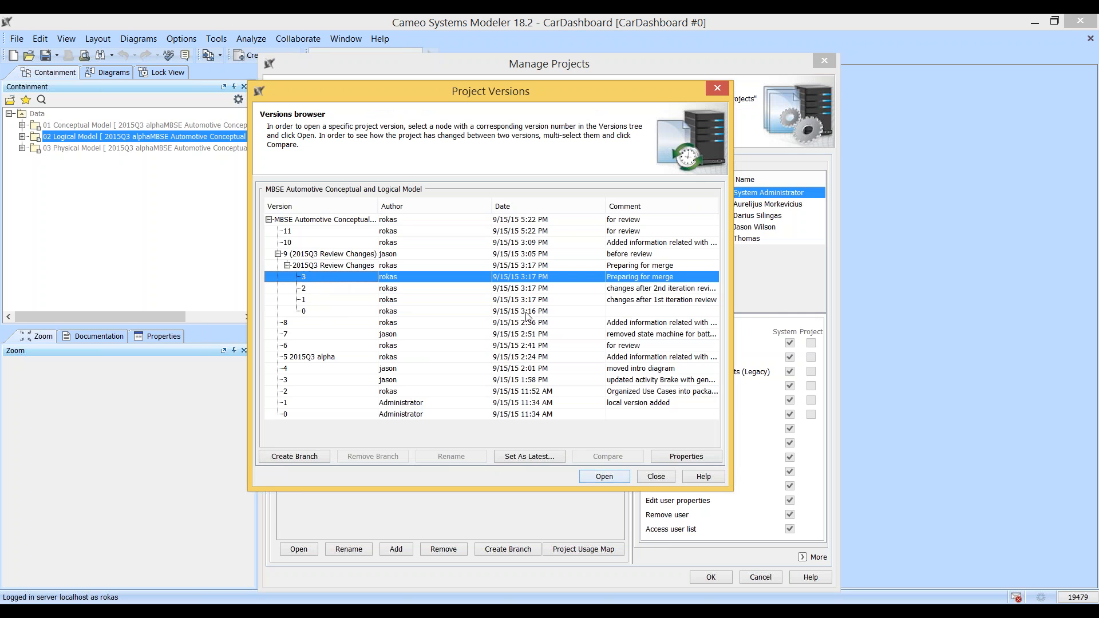
Widen the version browser and read the comments of the first and second iteration review versions in the branch
left_click_drag(727, 314, 813, 314)
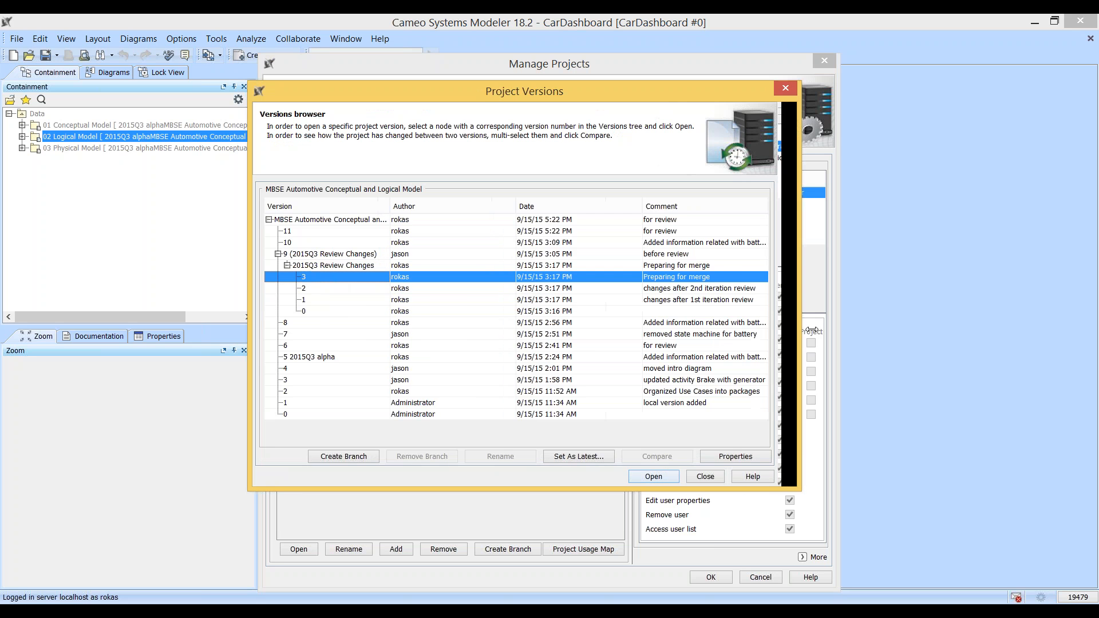
left_click(406, 312)
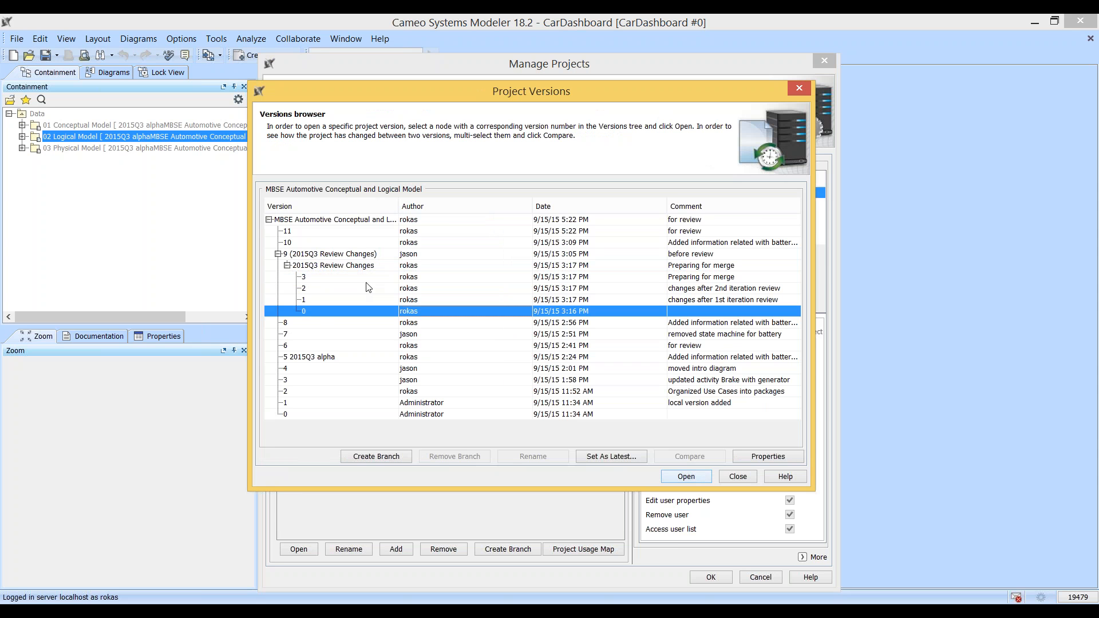
left_click(715, 301)
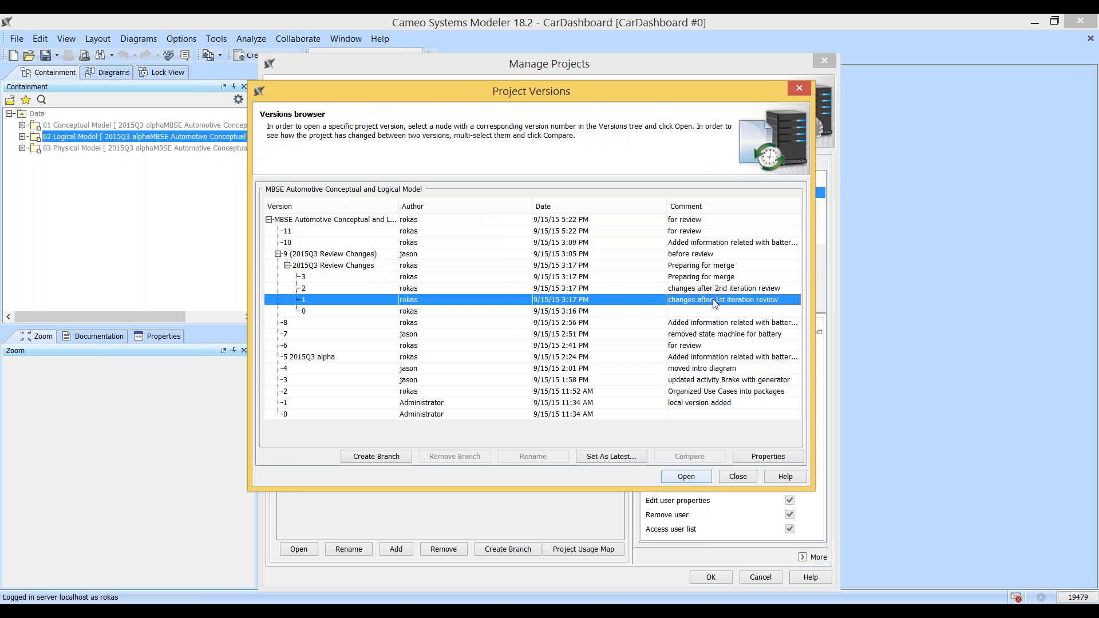
left_click(723, 291)
left_click(710, 298)
left_click(709, 293)
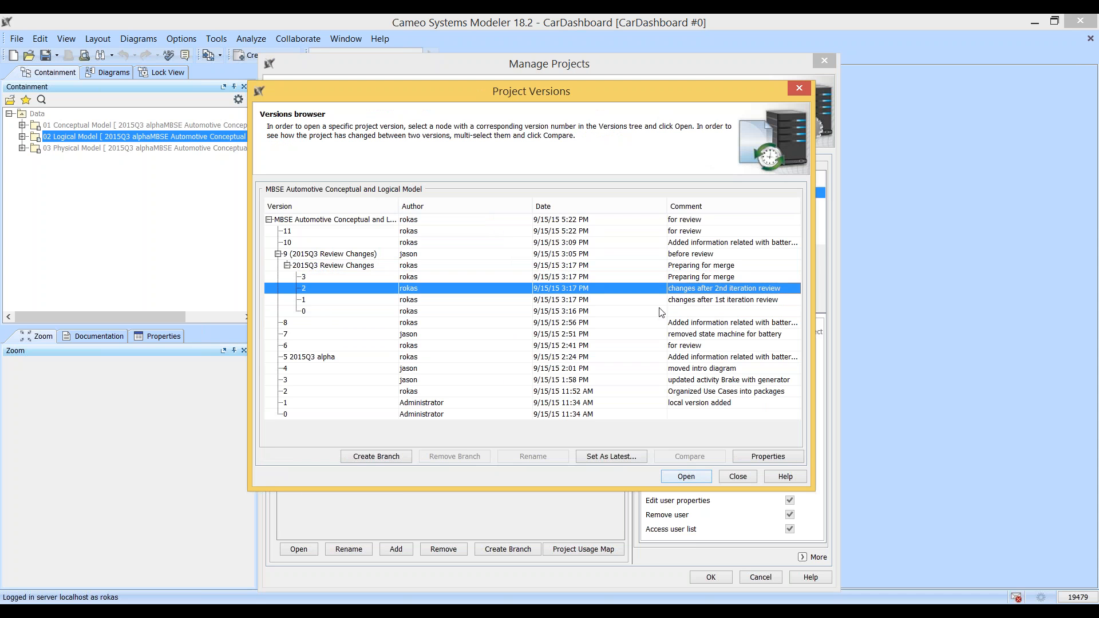
Review version 3 and the 2015Q3 Review Changes branch entry, close the version history and project management, and narrow the containment tree
left_click(653, 276)
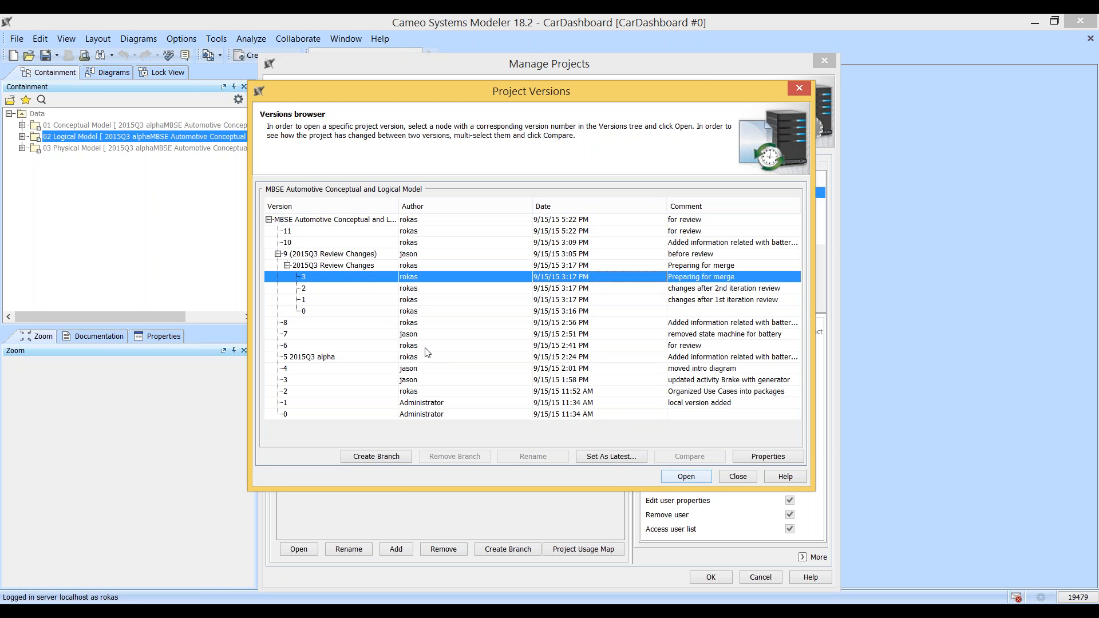
left_click(316, 266)
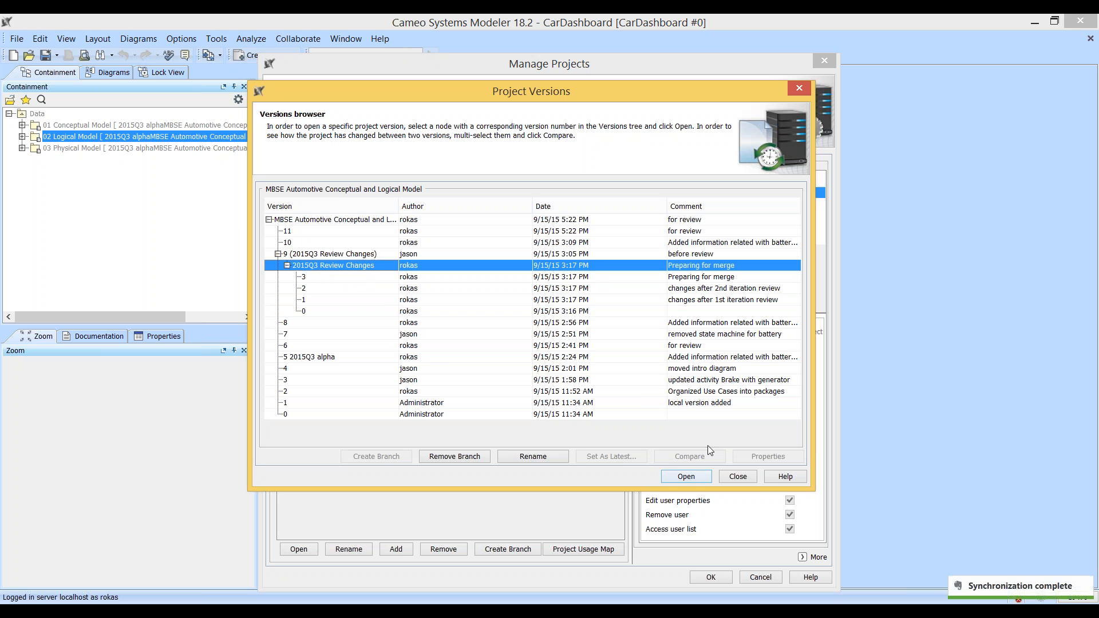
left_click(738, 477)
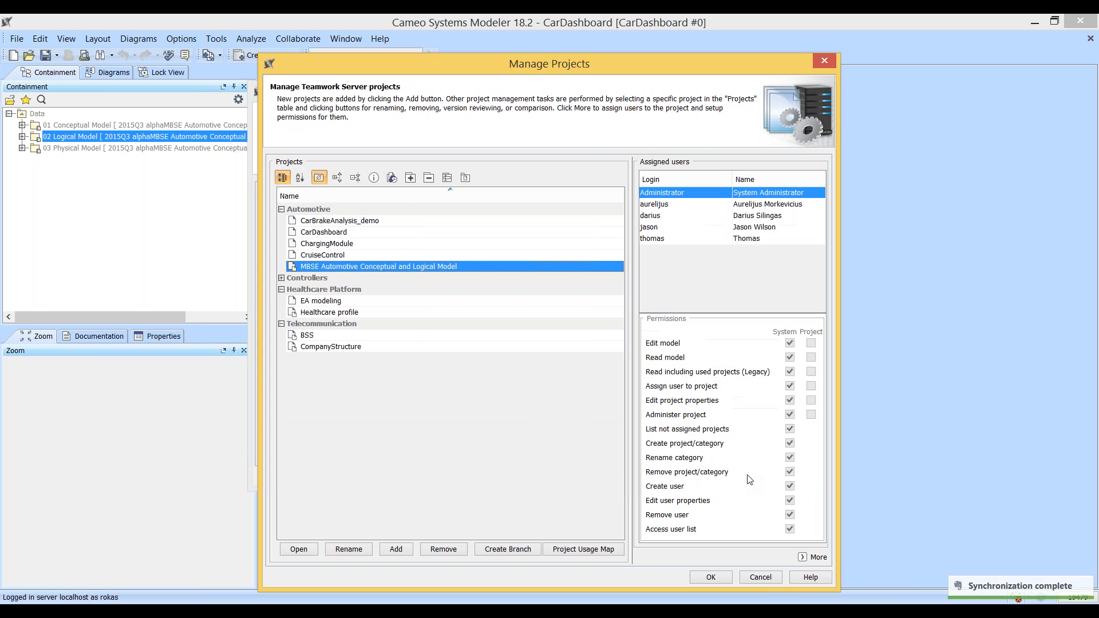
left_click(761, 577)
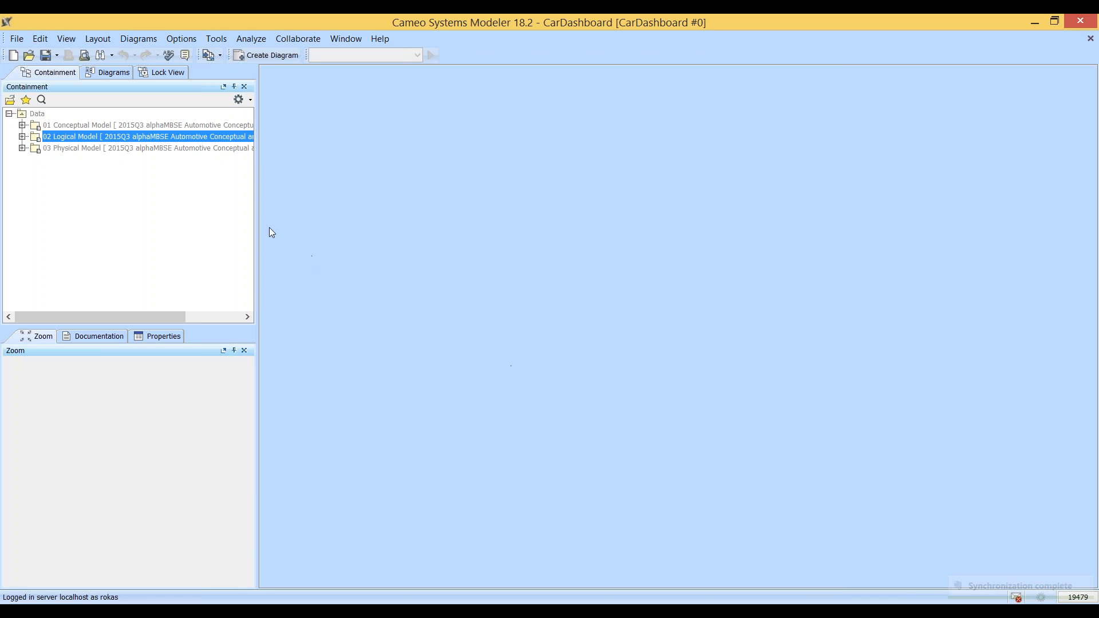
left_click_drag(257, 221, 236, 221)
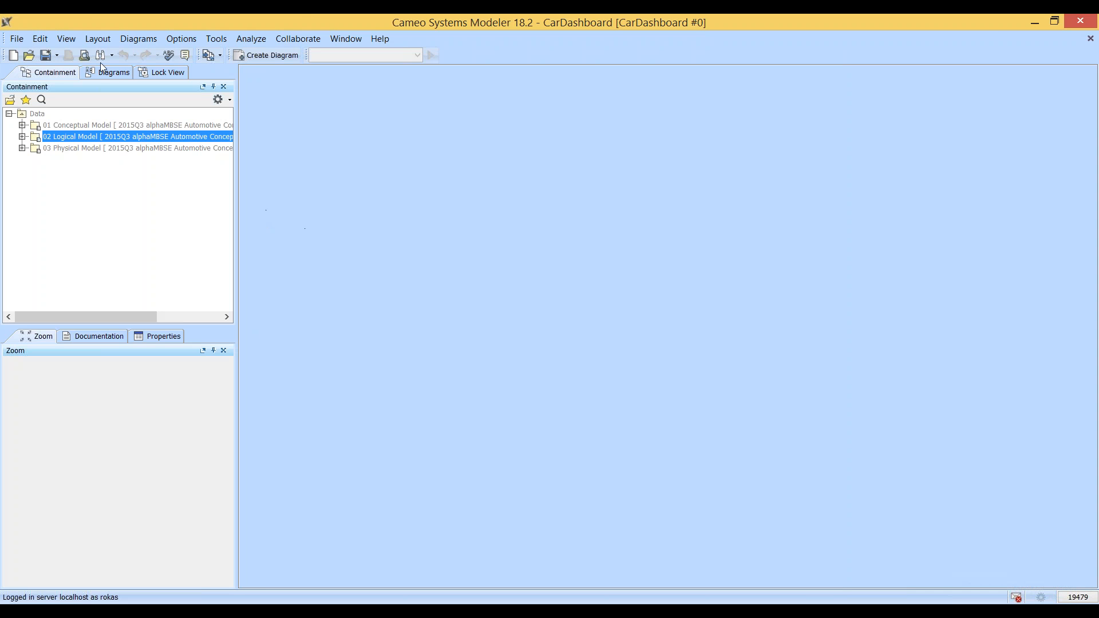
Commit the CarDashboard changes to the server with the comment "new module added"
left_click(290, 38)
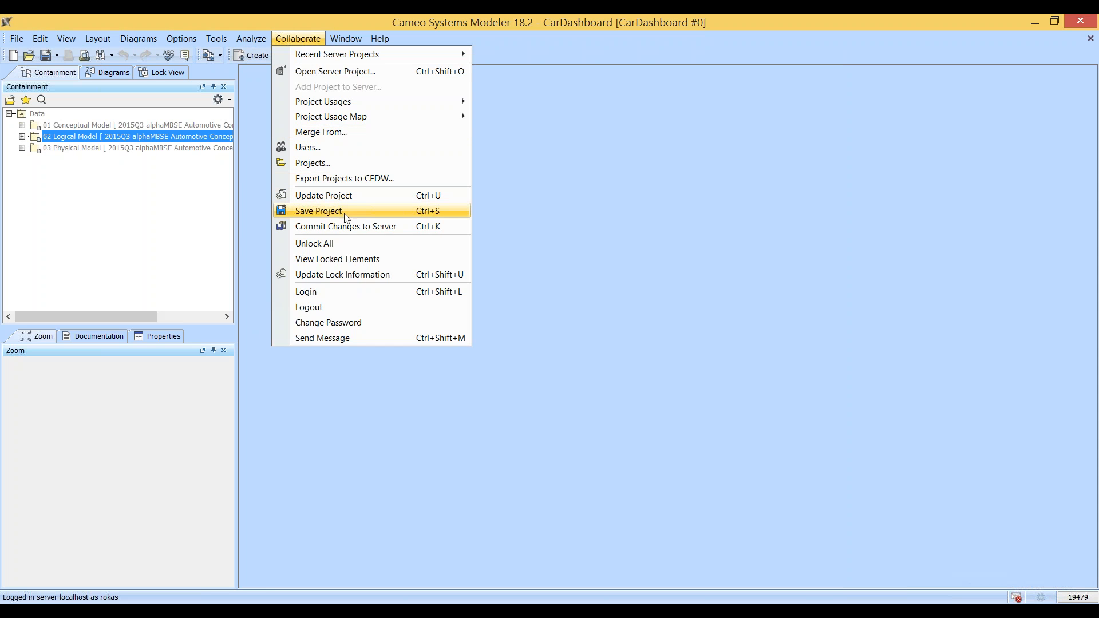
left_click(383, 226)
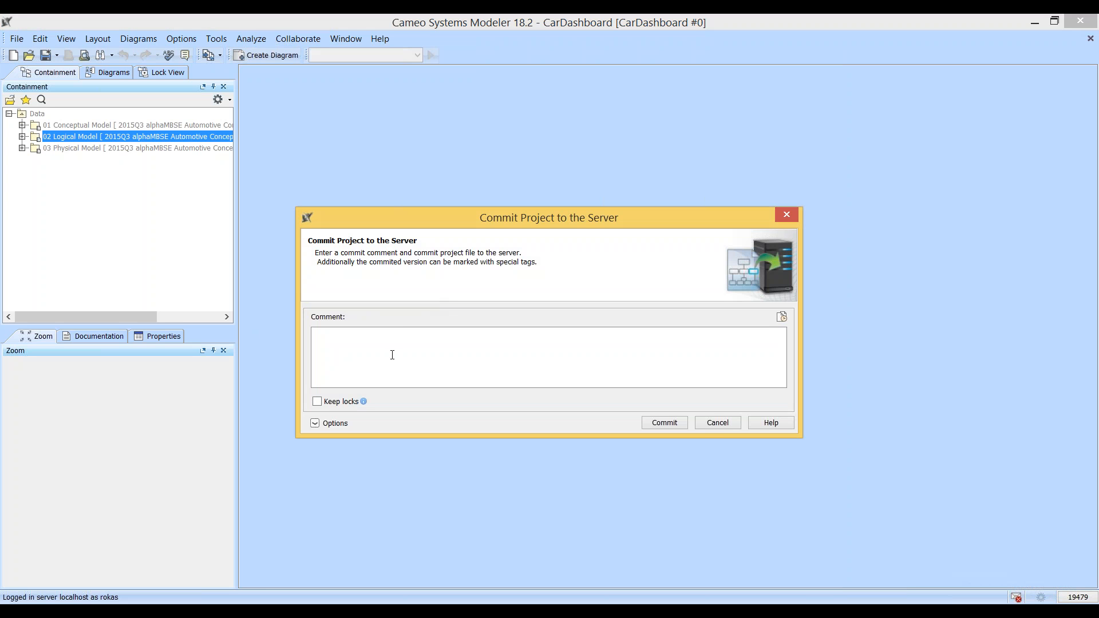
type("new module added")
left_click(666, 424)
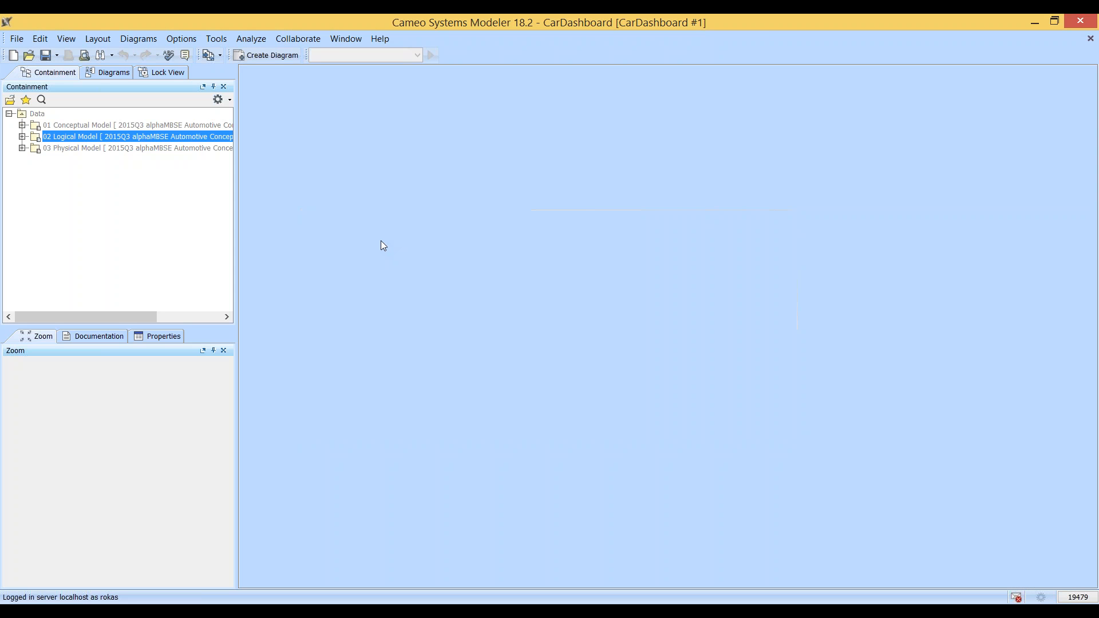
left_click(313, 41)
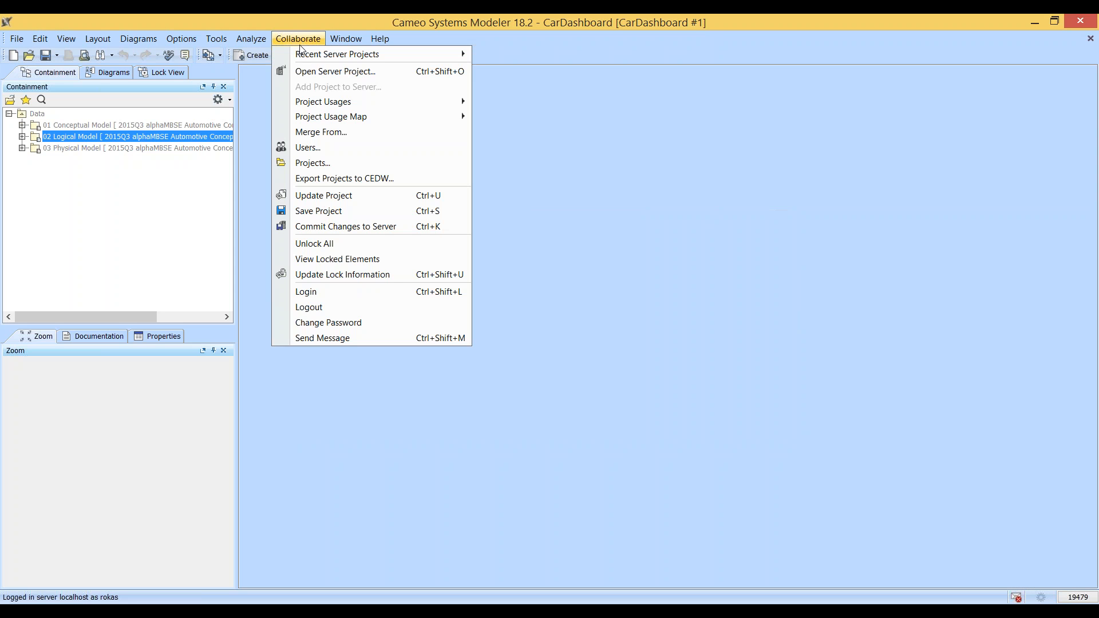
left_click(260, 115)
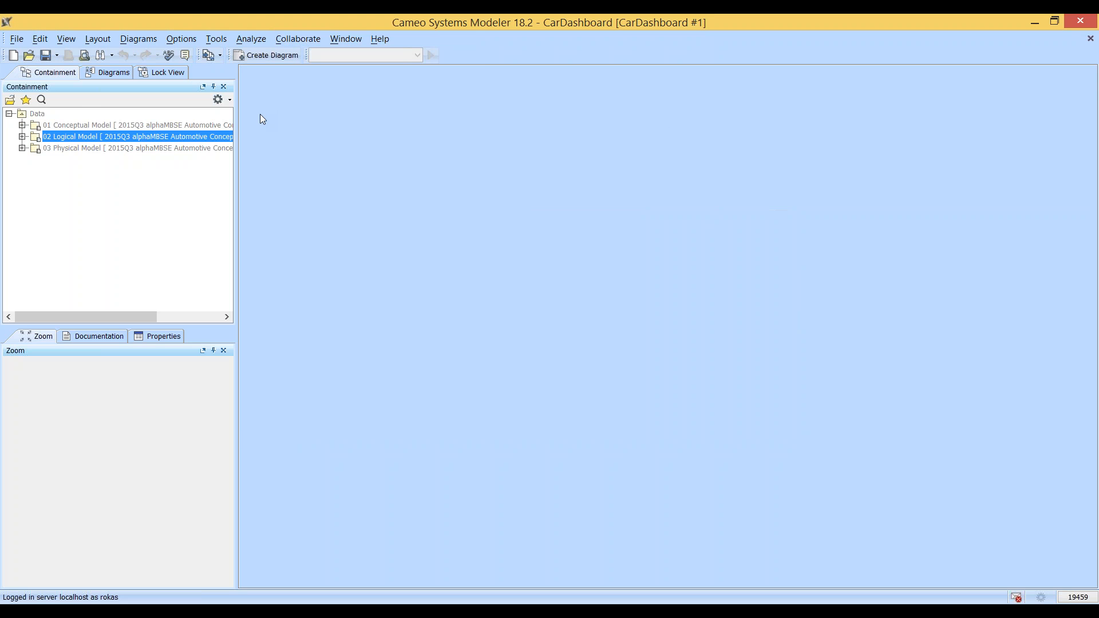
Switch to the PowerPoint slide show and advance from the Project Usage Map title to the Usage Map slide
key("alt+Tab")
key("Tab")
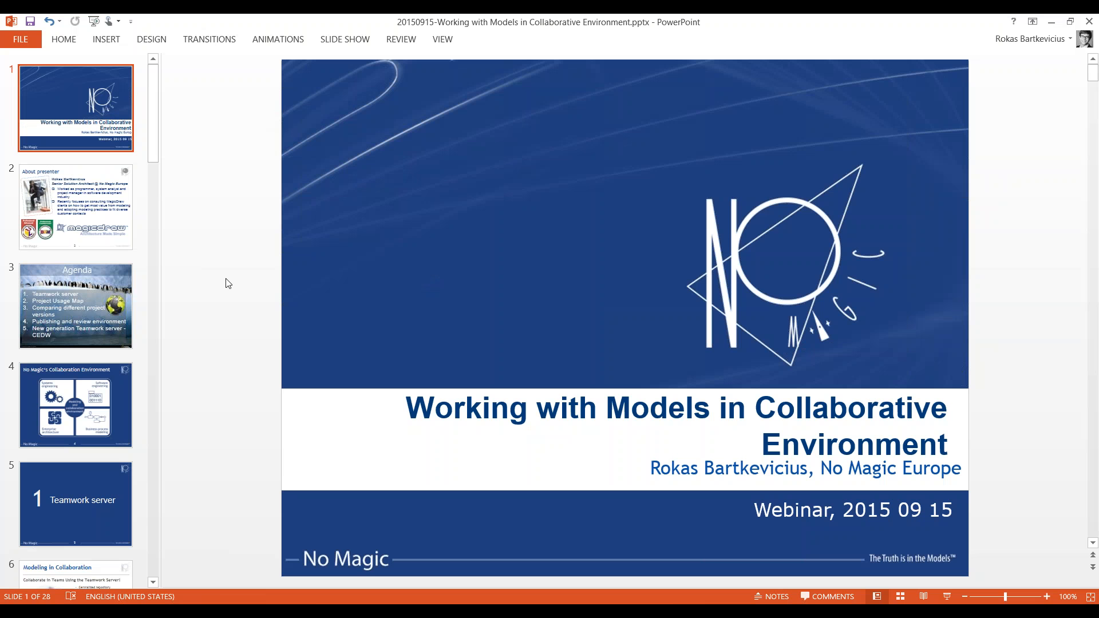
key("alt+Tab")
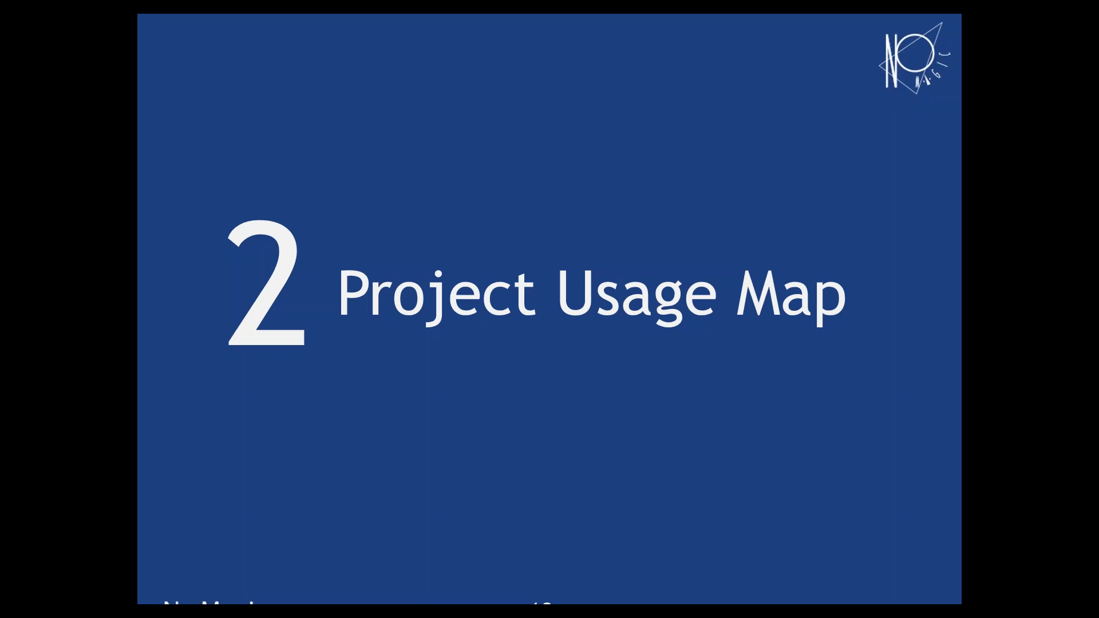
key("Right")
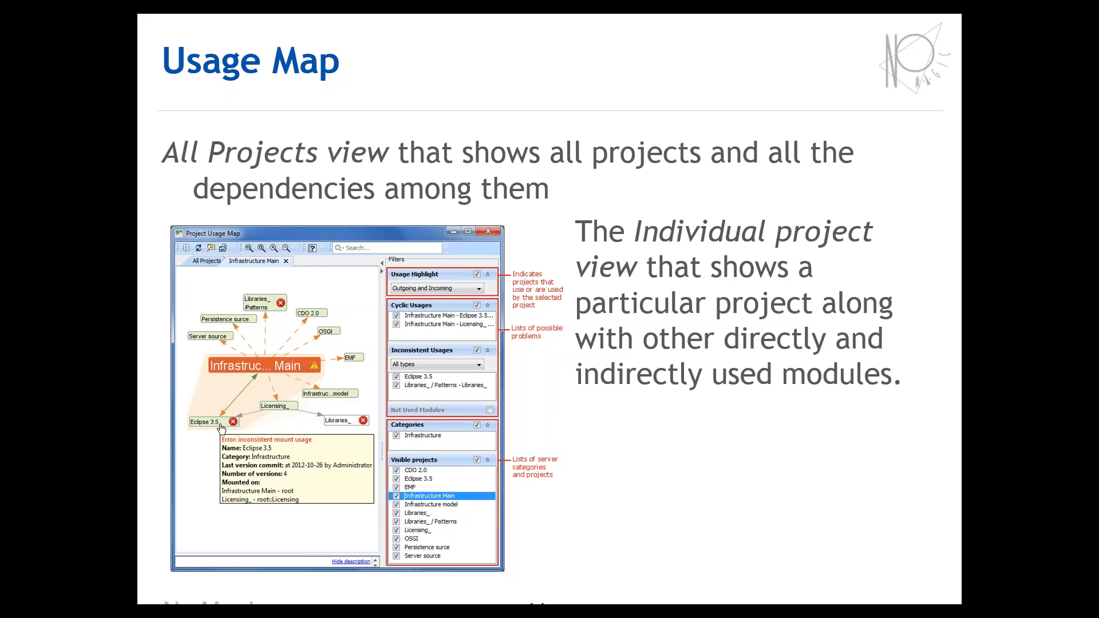
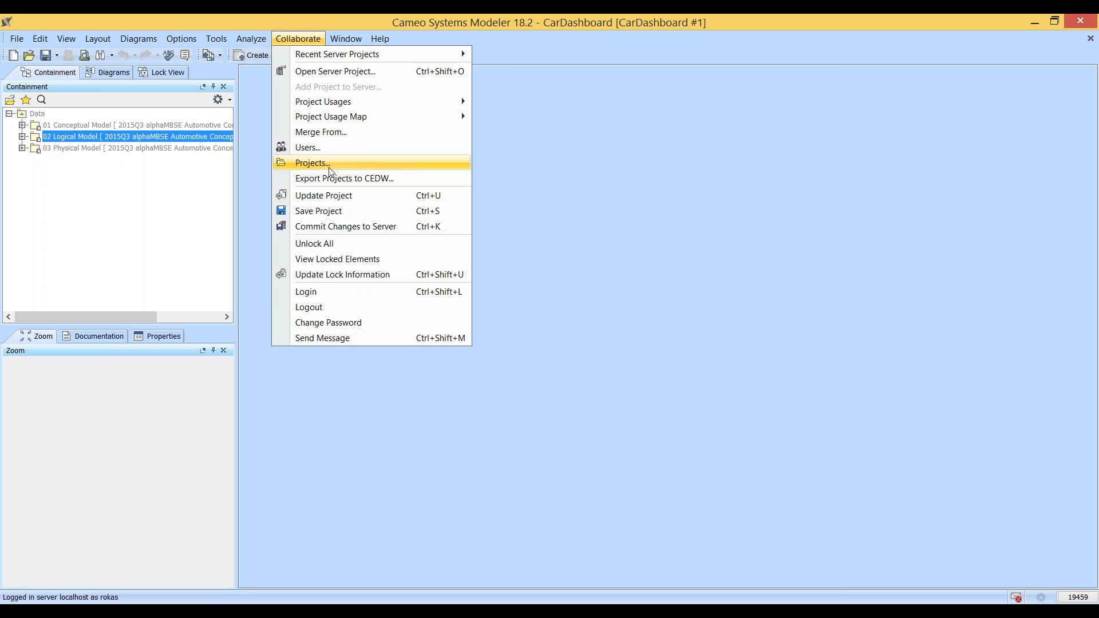
Open the version history of the MBSE Automotive Conceptual and Logical Model server project and select versions 10 and 9
left_click(330, 164)
left_click(400, 267)
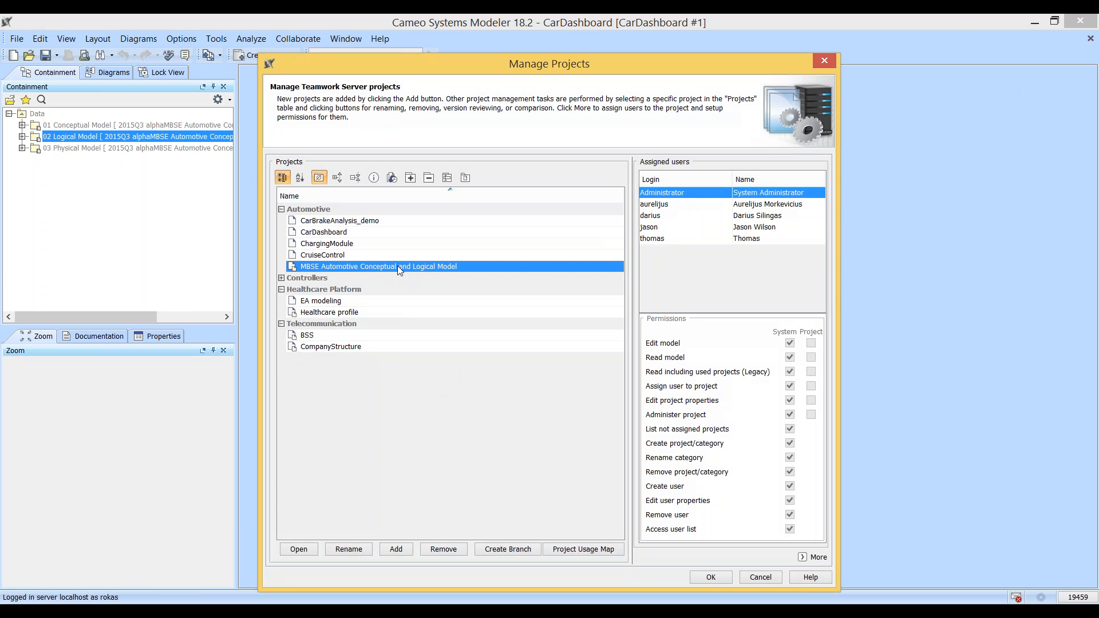
right_click(400, 270)
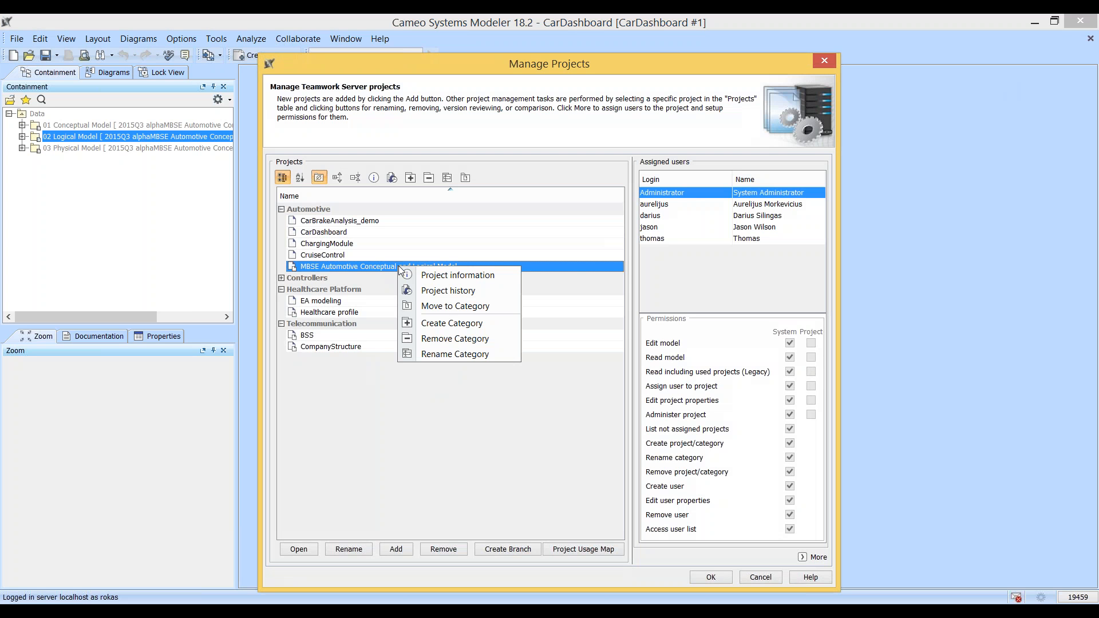
left_click(446, 291)
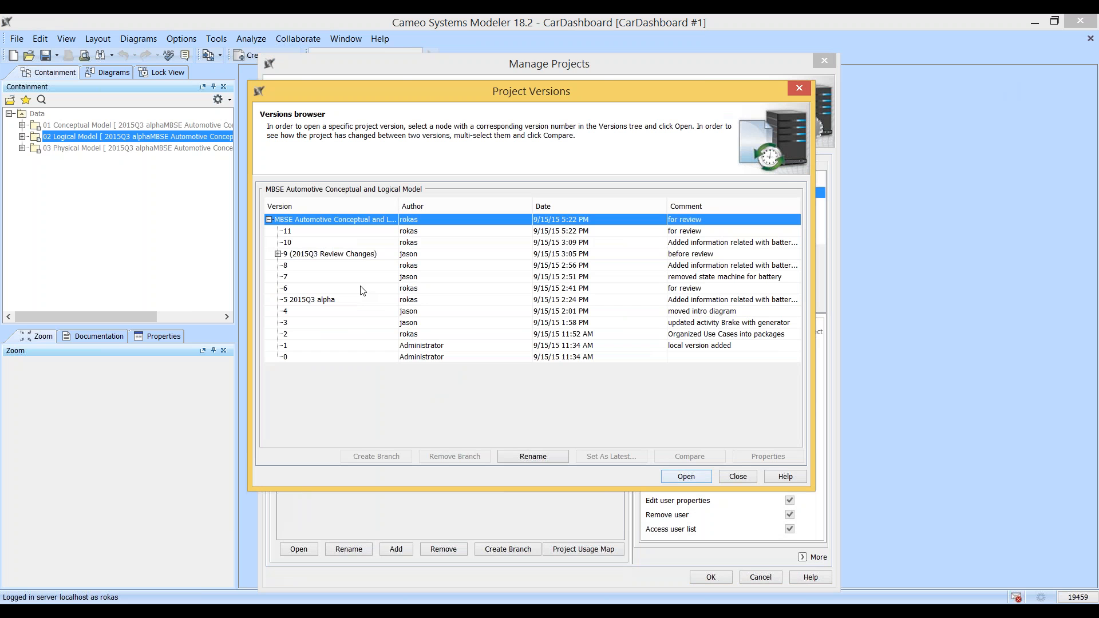
left_click(307, 243)
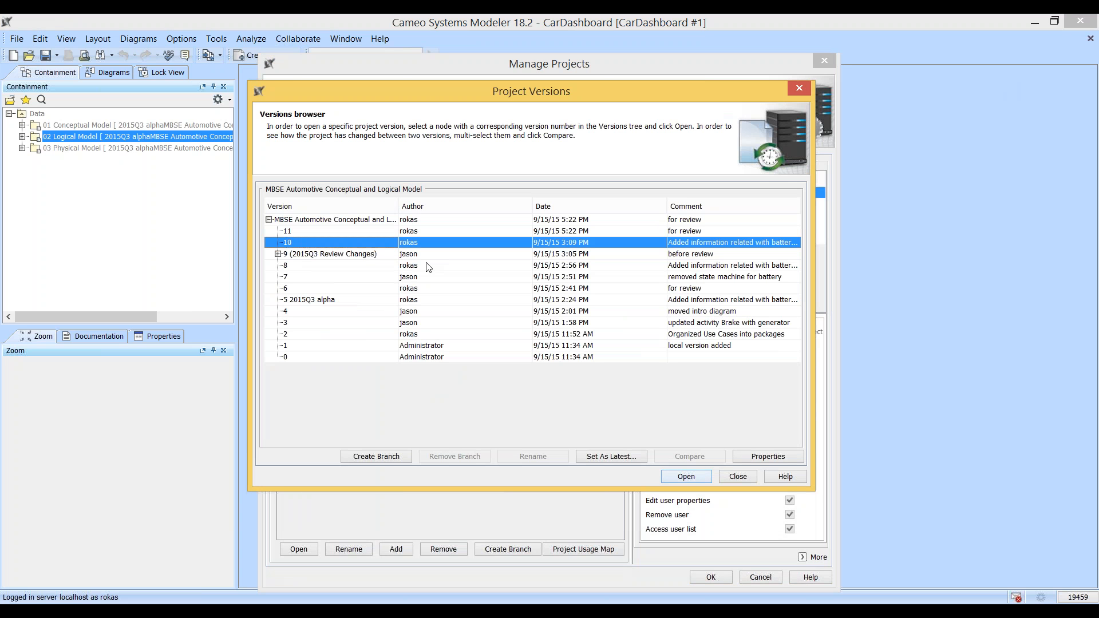
left_click(378, 255, "ctrl")
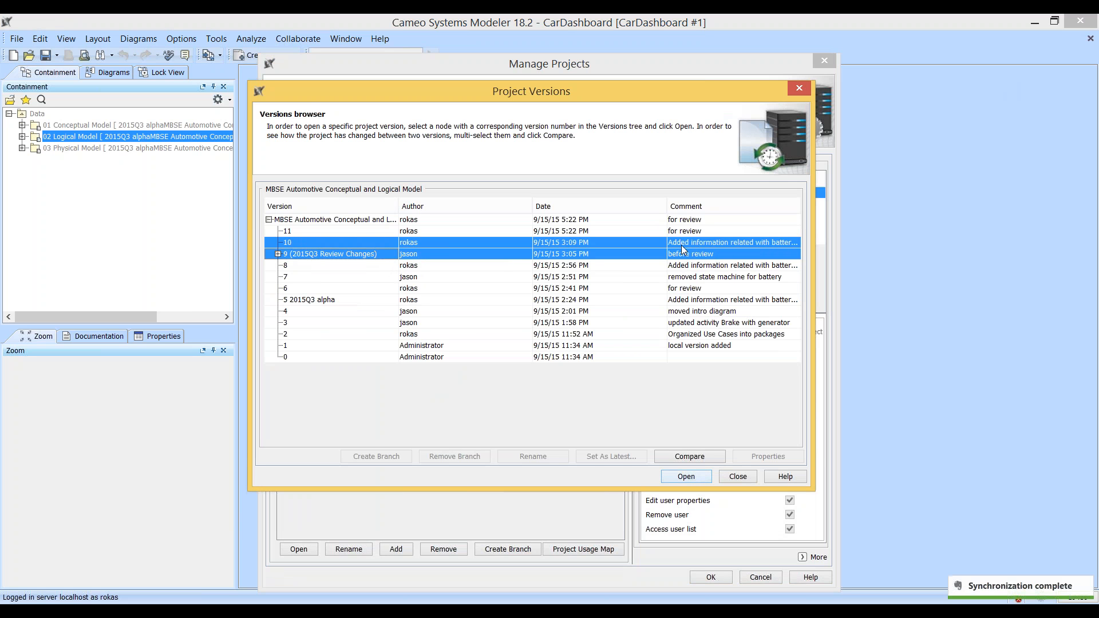
Read the full commit comment in the properties of version 10 and close them without changes
left_click(740, 239)
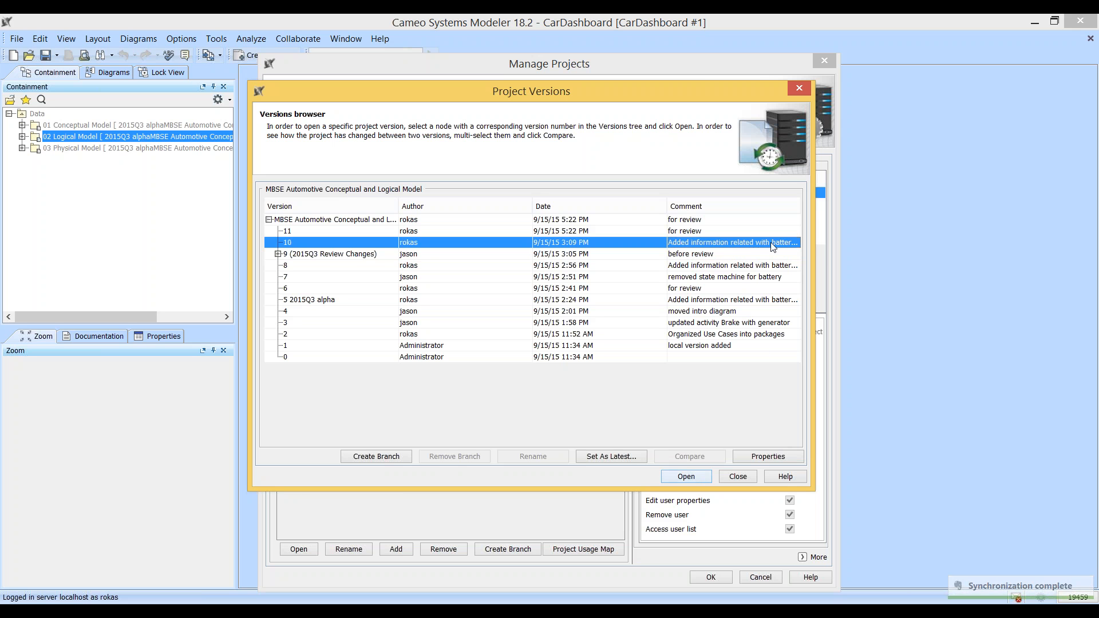
left_click(766, 457)
left_click_drag(607, 188, 585, 192)
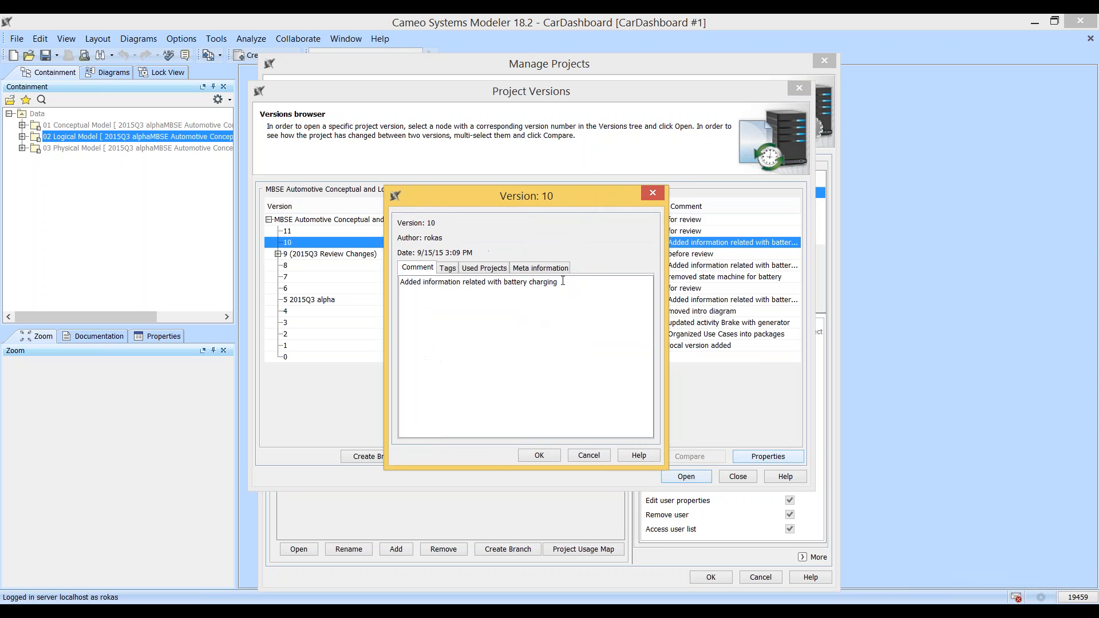
left_click_drag(562, 281, 399, 281)
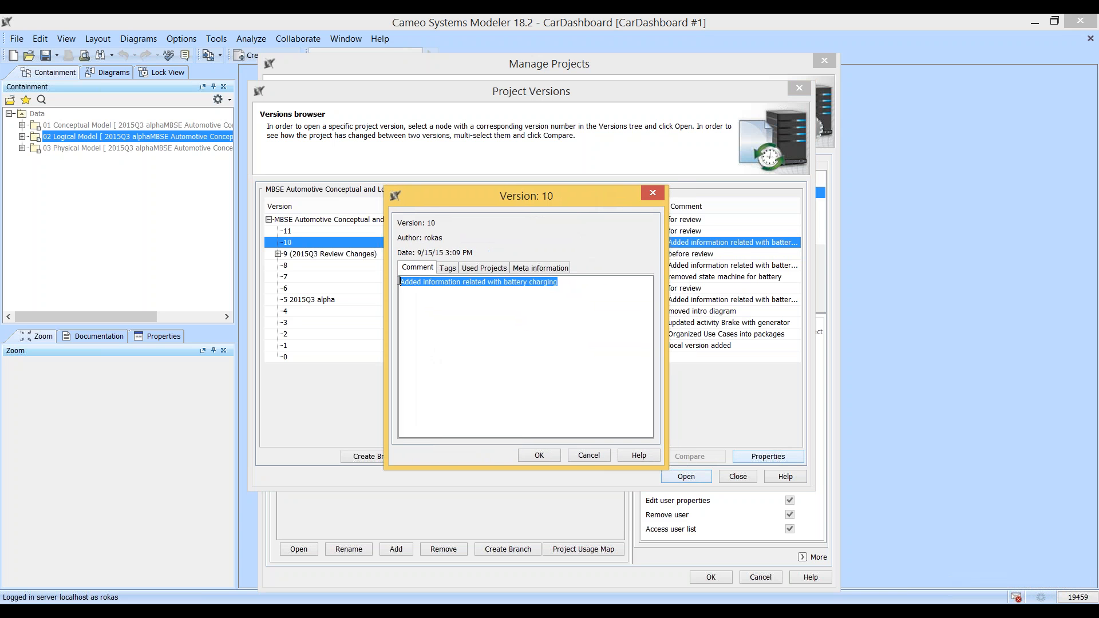
left_click(510, 312)
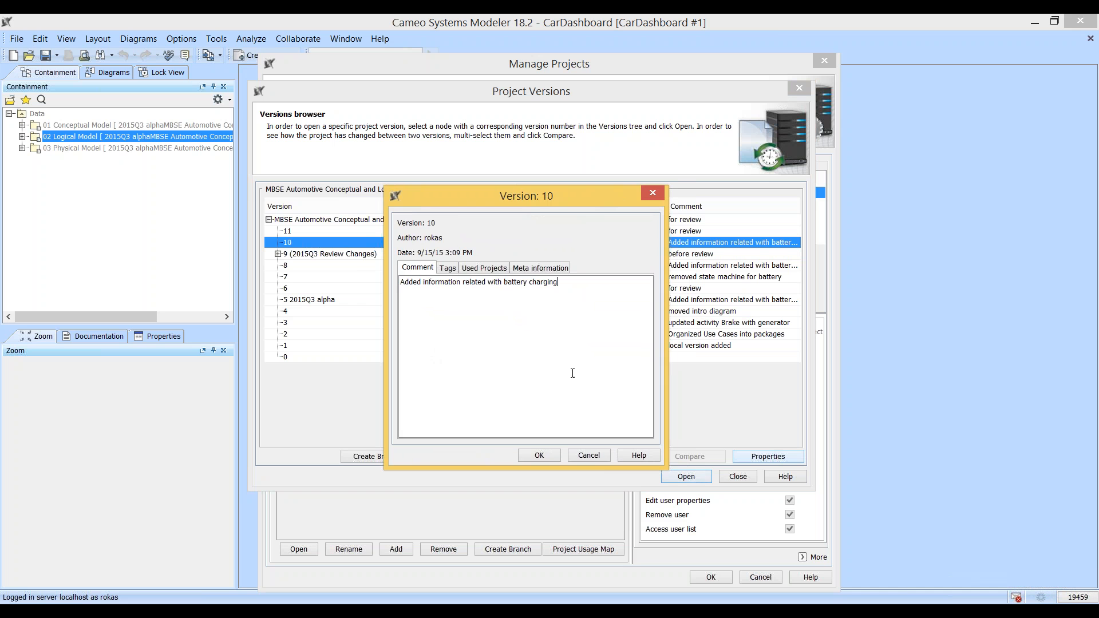
left_click(589, 455)
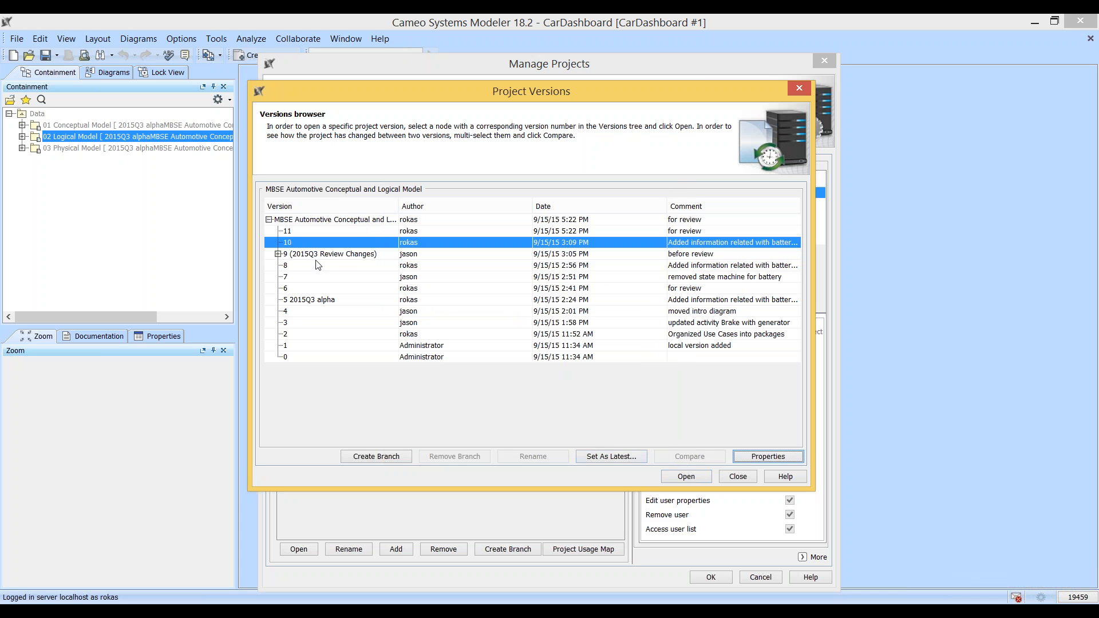
Compare versions 9 and 10 of the MBSE Automotive Conceptual and Logical Model and view the summary of differences
left_click(337, 255, "ctrl")
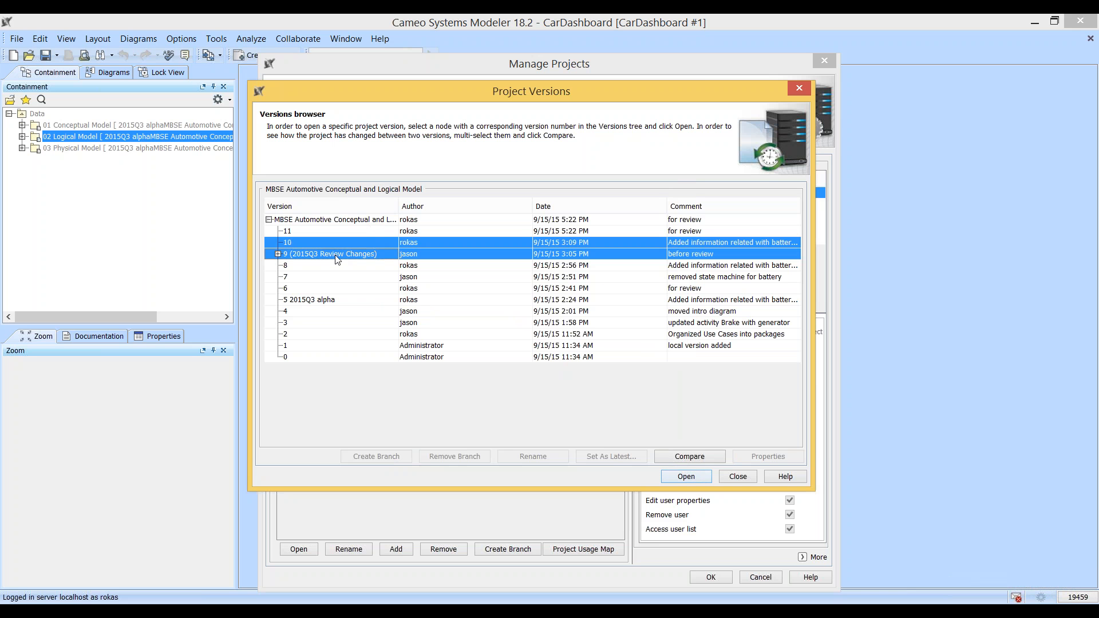
left_click(690, 458)
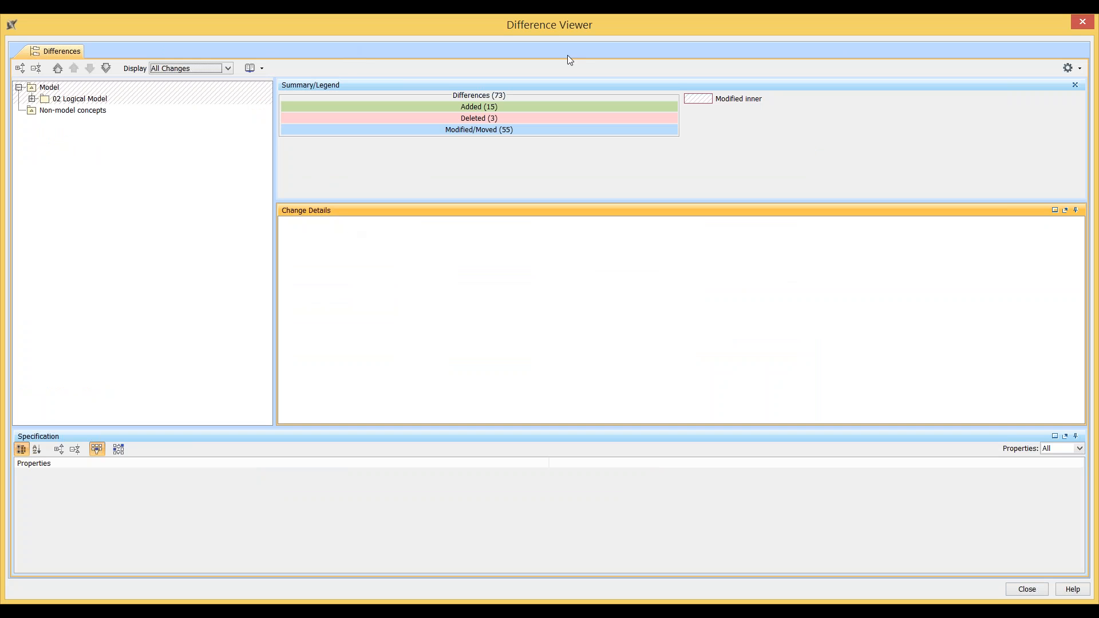
left_click(492, 109)
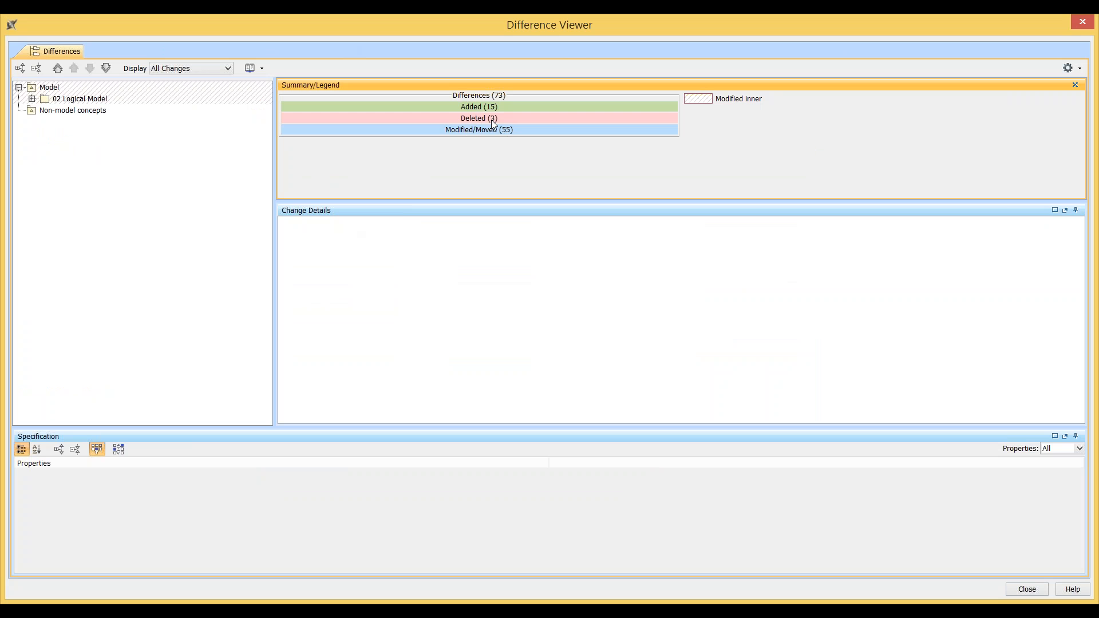
Expand the differences under Brake with generator and High-voltage battery in 02 Logical Model, and inspect the High-voltage battery state machine's changes
left_click(33, 99)
left_click(45, 122)
left_click(45, 110)
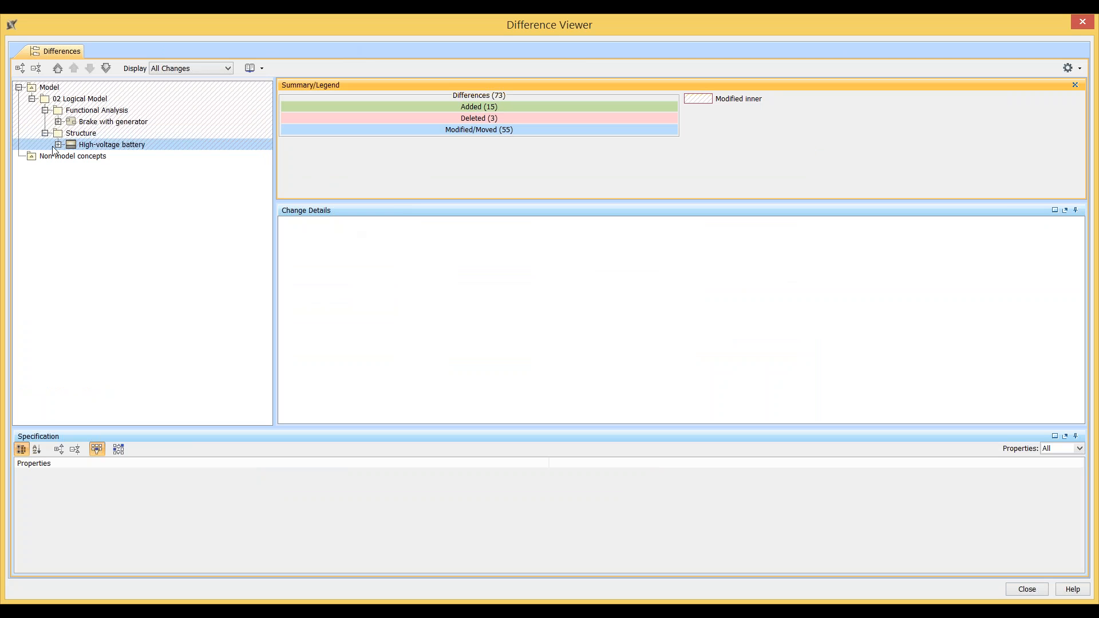
left_click(58, 121)
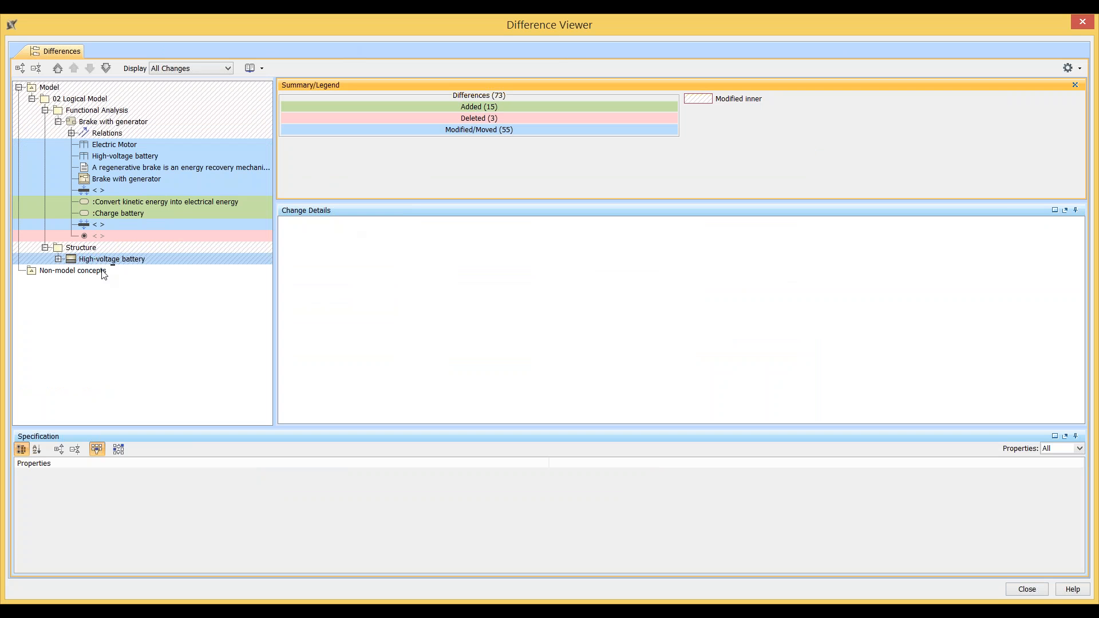
left_click(58, 259)
left_click(118, 273)
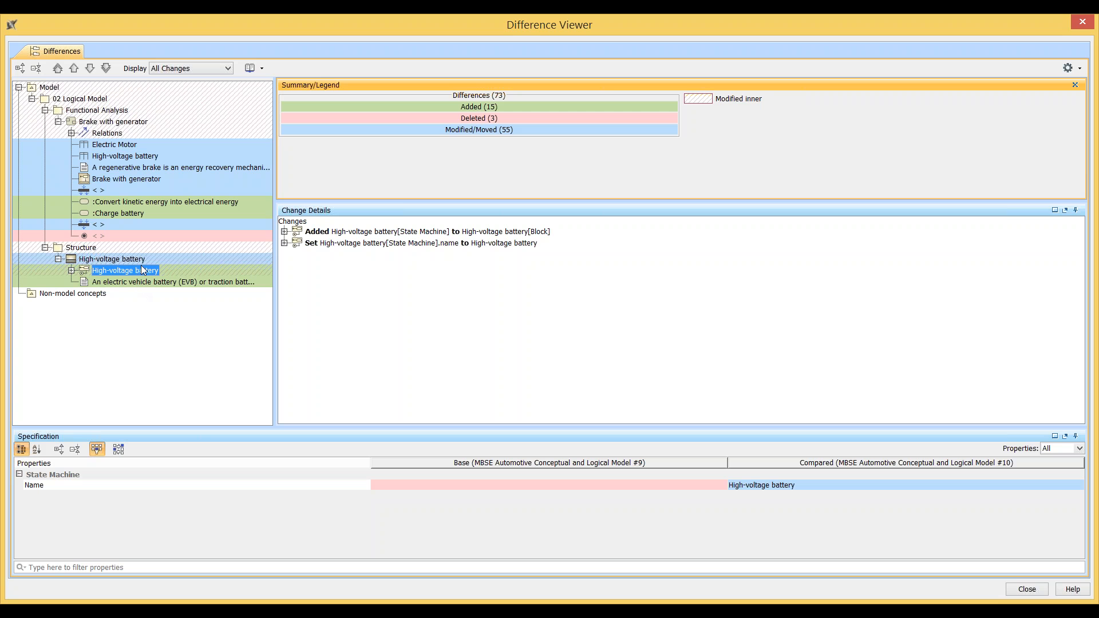
Inspect the modified regenerative brake comment under Brake with generator and compare its Body text between versions 9 and 10
left_click(134, 180)
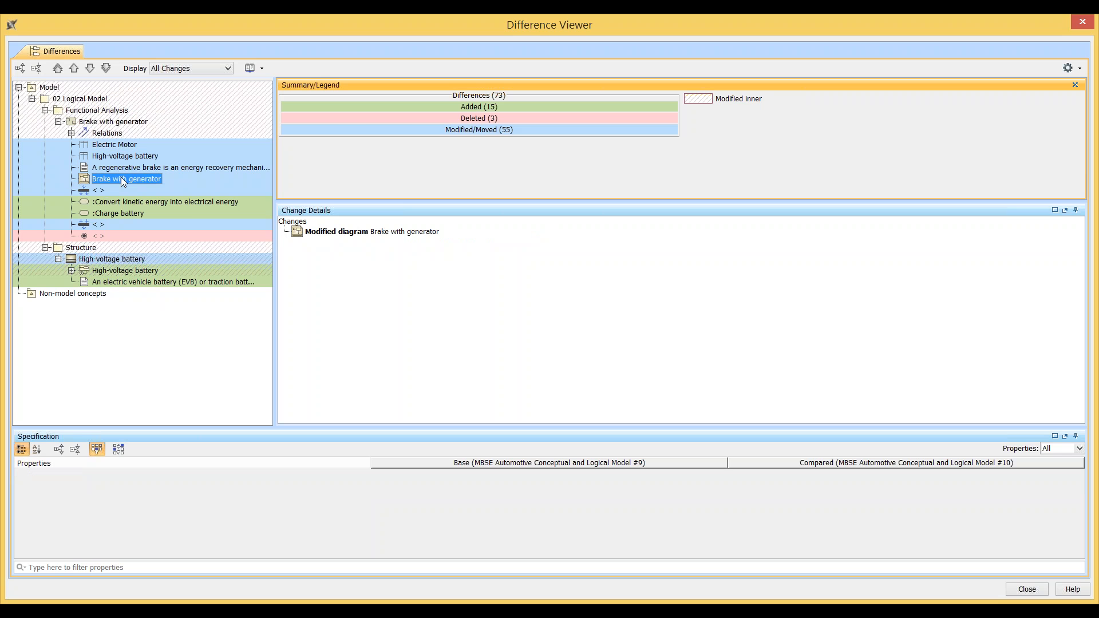
left_click(123, 170)
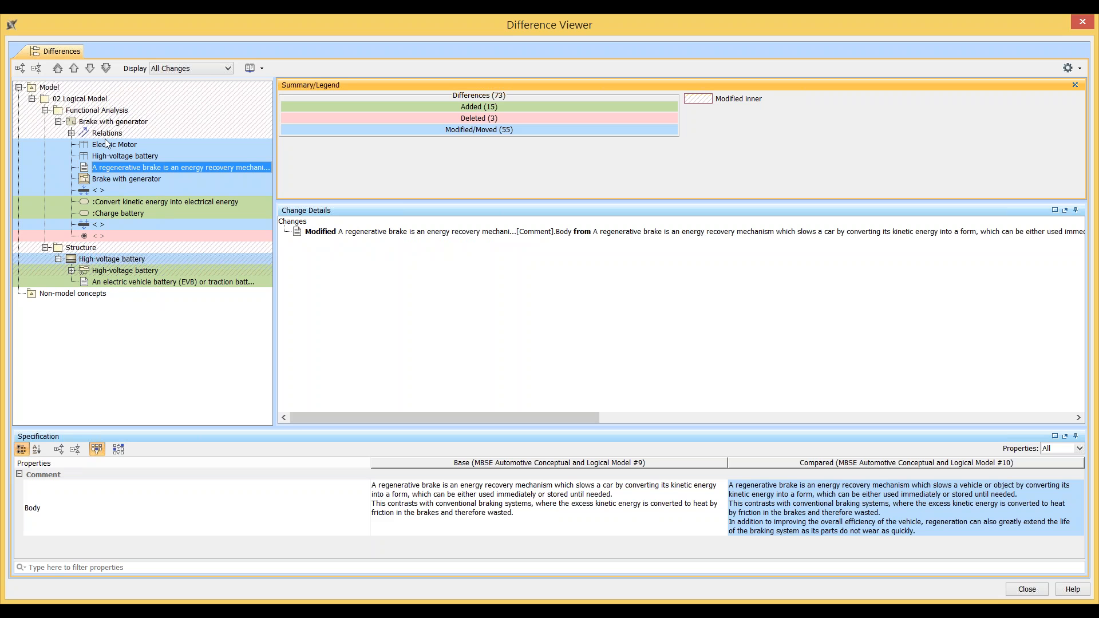
left_click(80, 500)
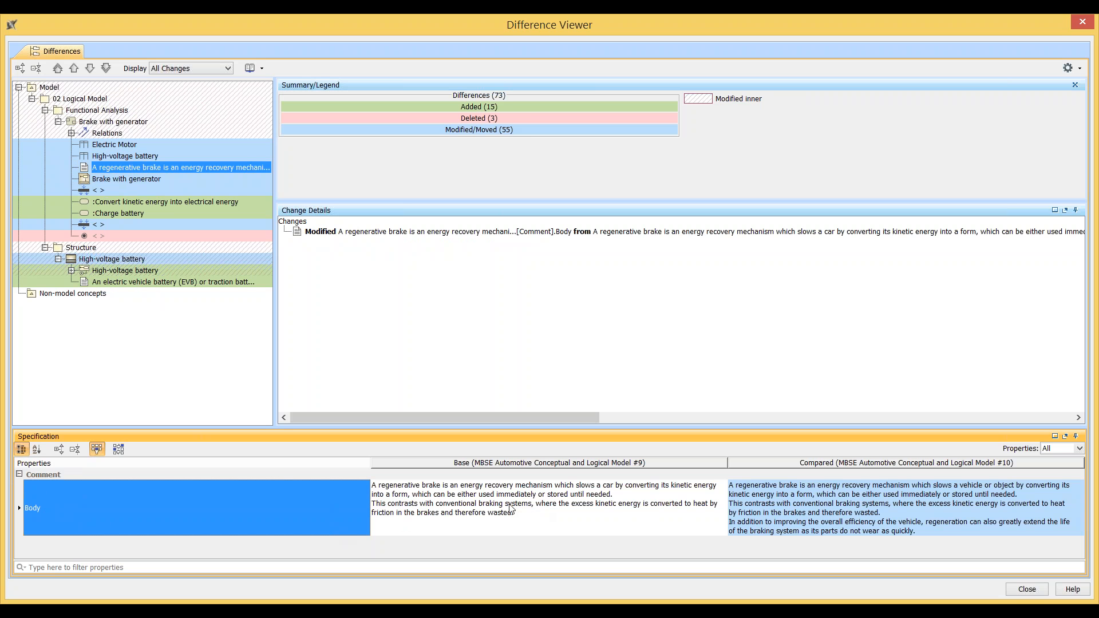
left_click(820, 514)
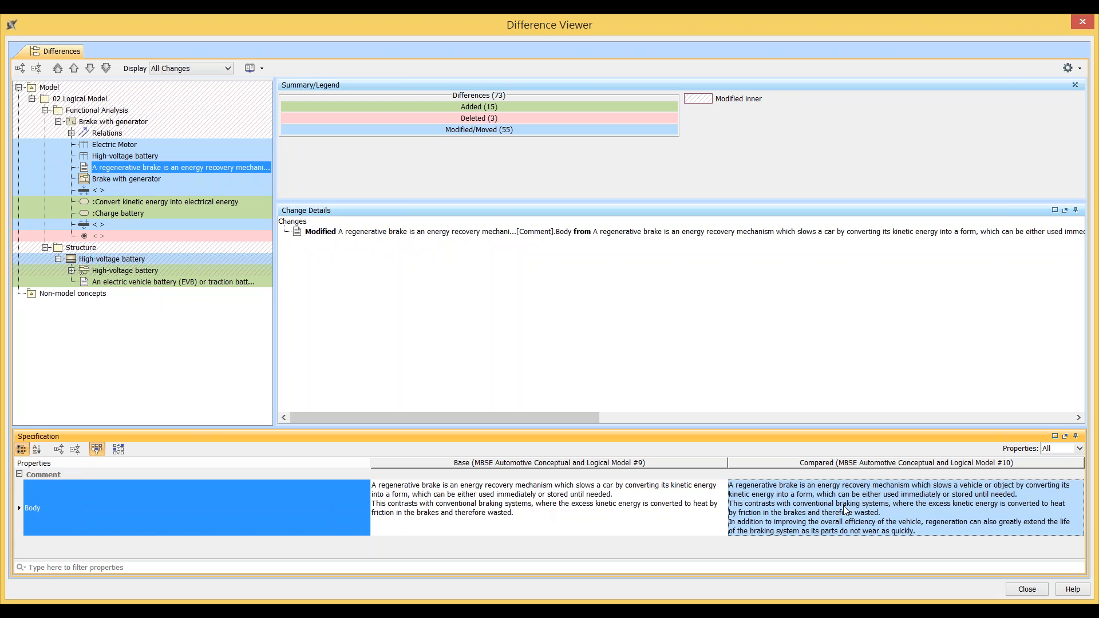
double_click(885, 503)
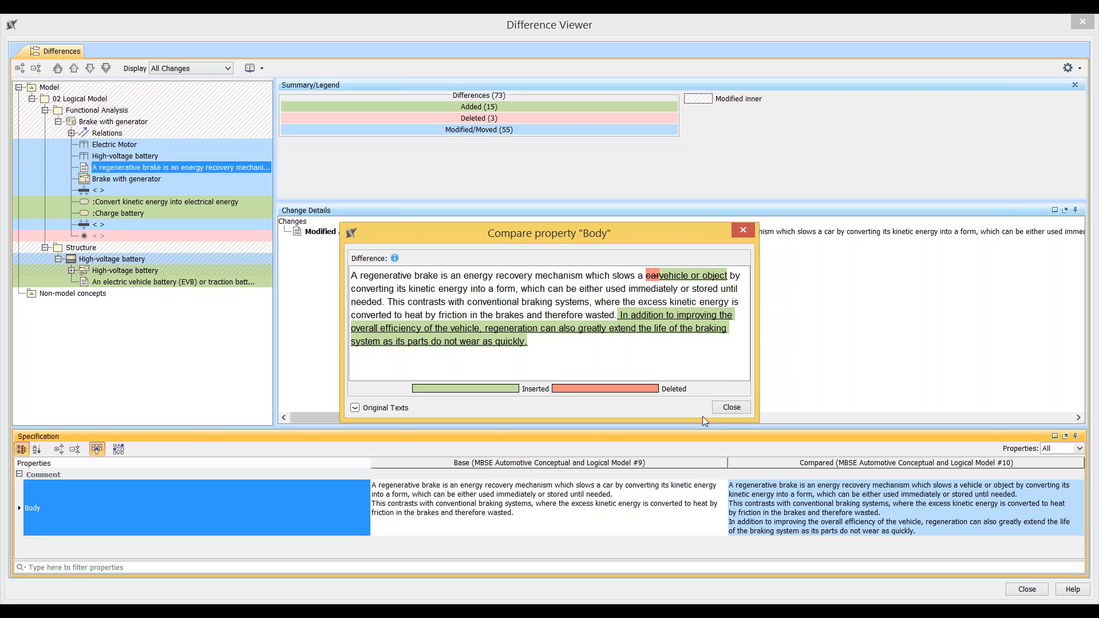
left_click_drag(588, 245, 607, 233)
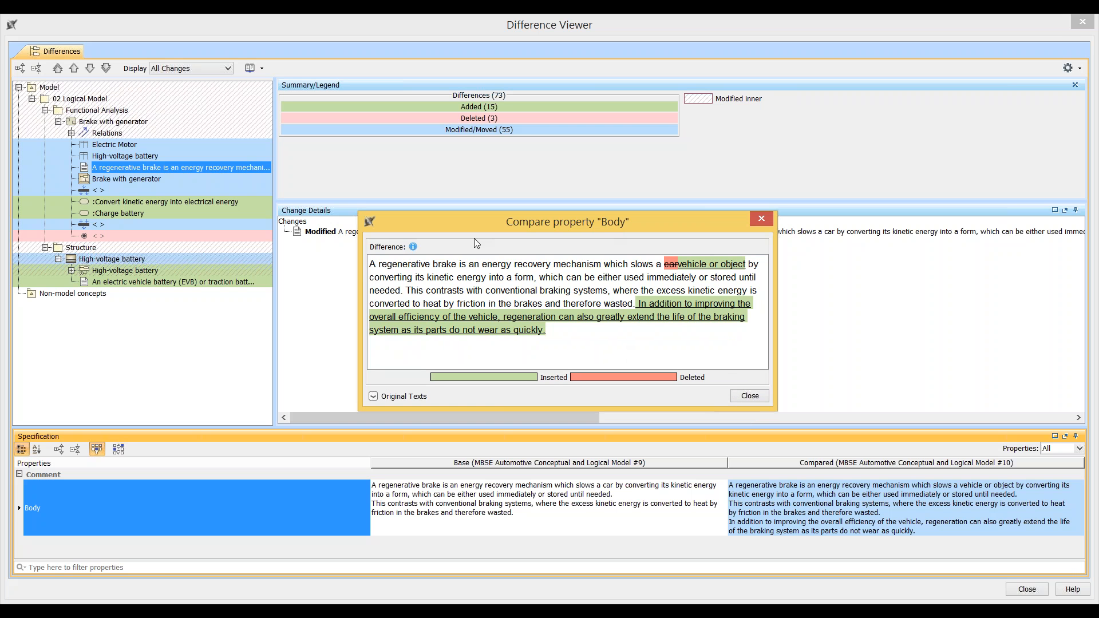
left_click(749, 396)
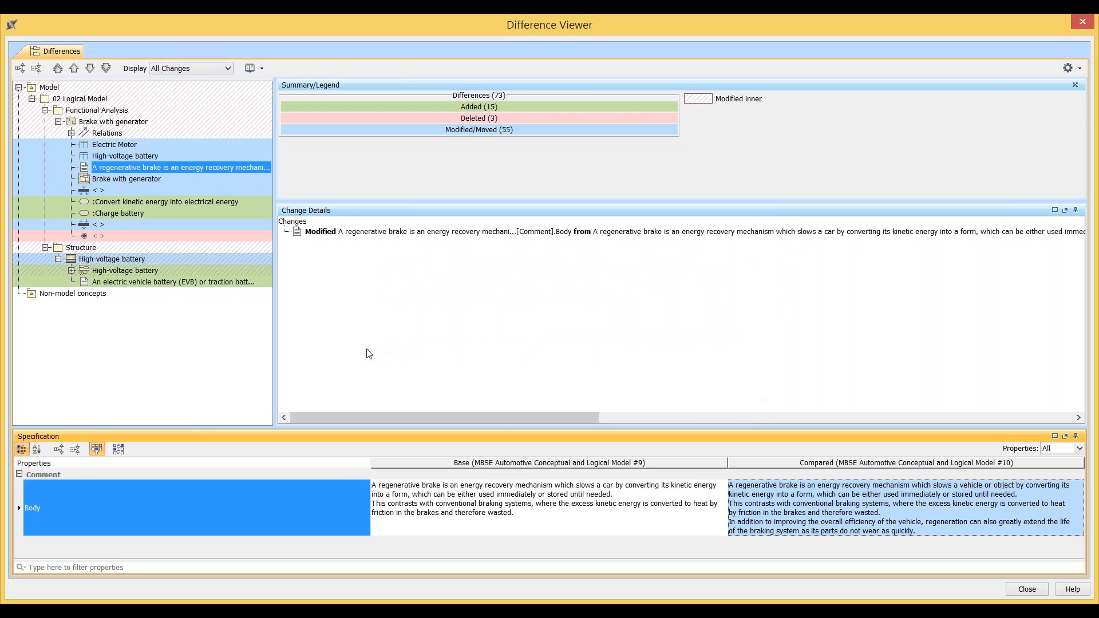
Open the modified Brake with generator diagram from the differences for visual comparison
left_click(118, 180)
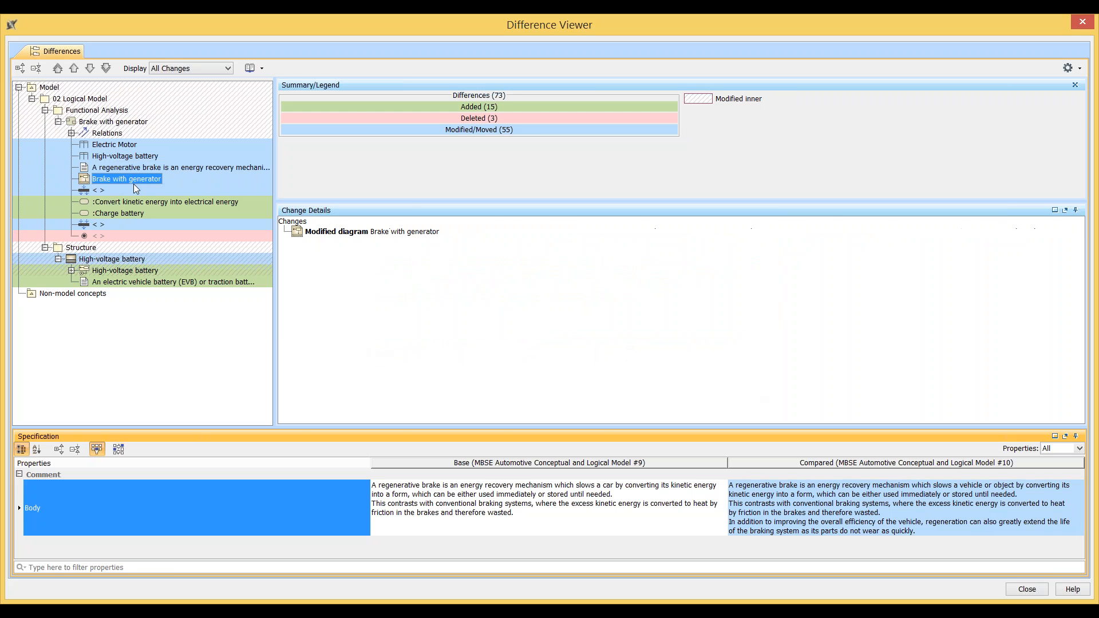
double_click(108, 178)
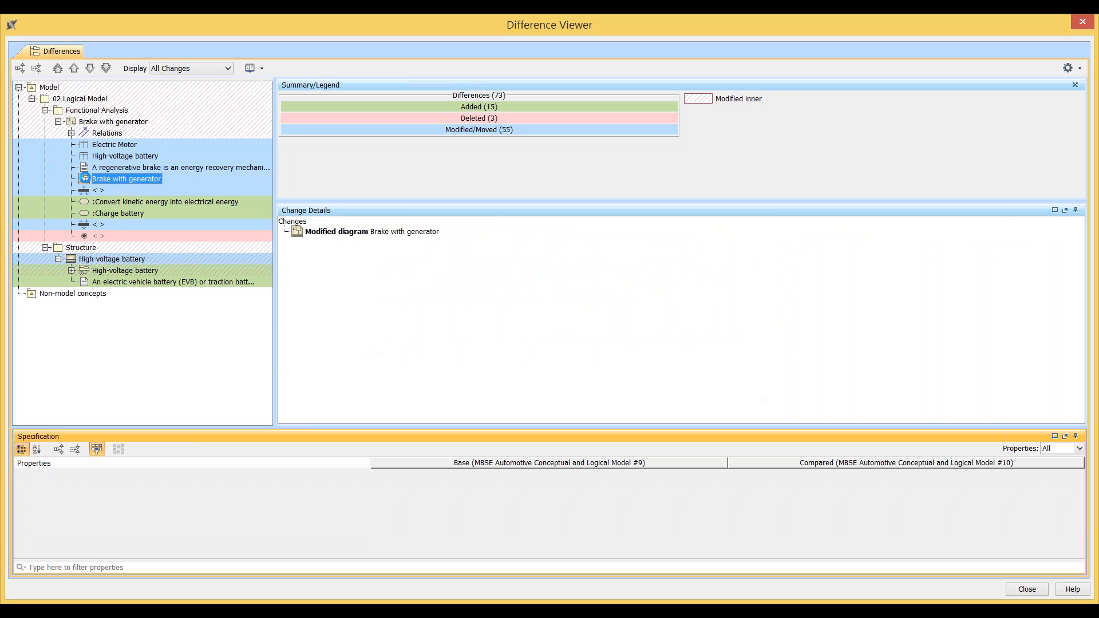